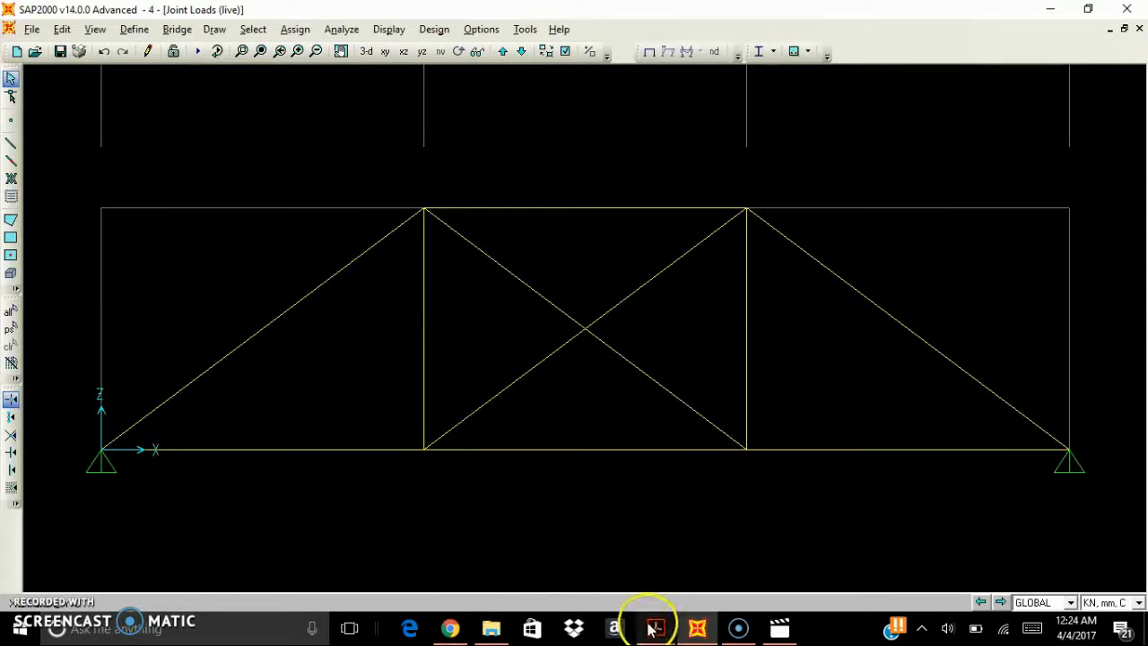
Compare the truss problem sheet in the PDF with the model, locating the loaded top-right joint
mouse_move(652, 632)
click(600, 574)
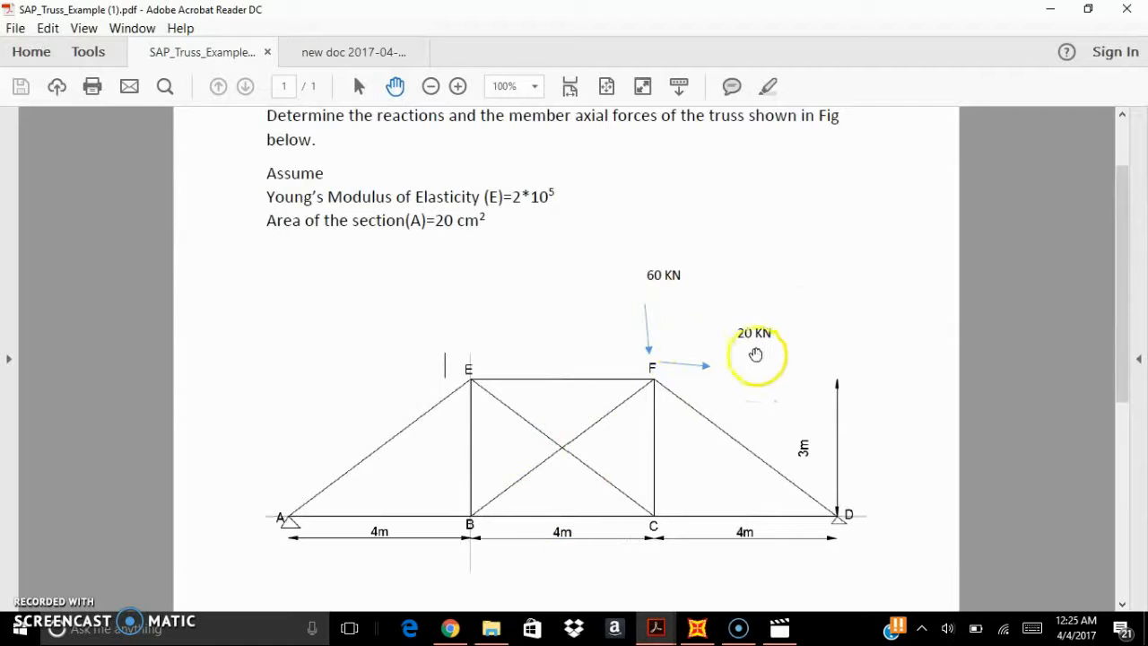
click(696, 628)
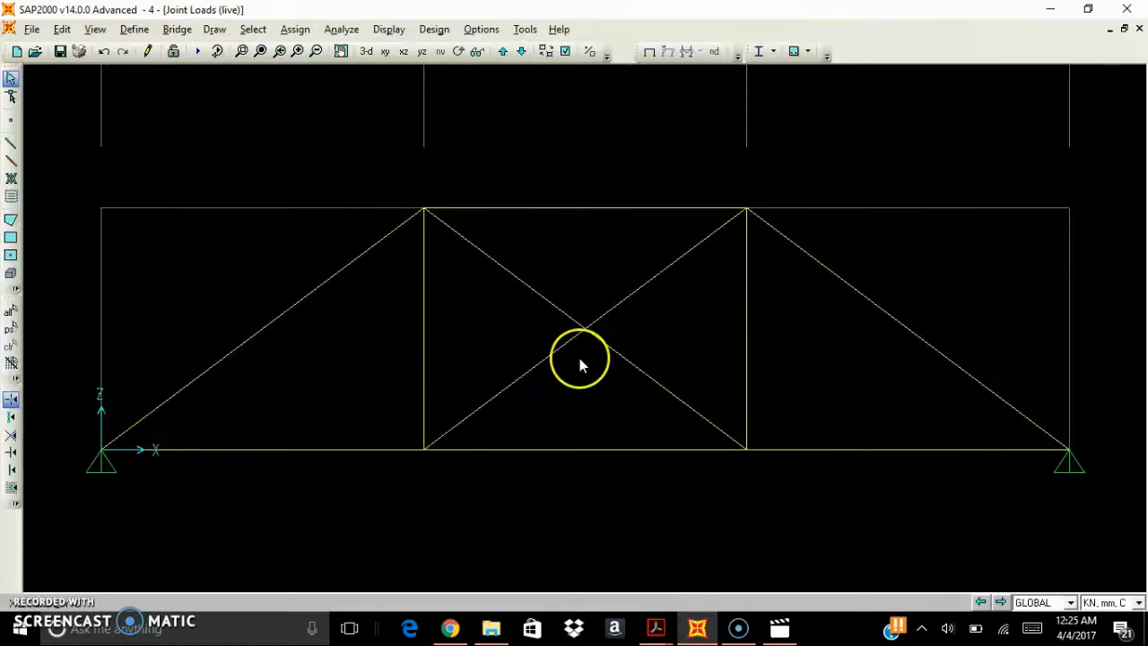
click(745, 210)
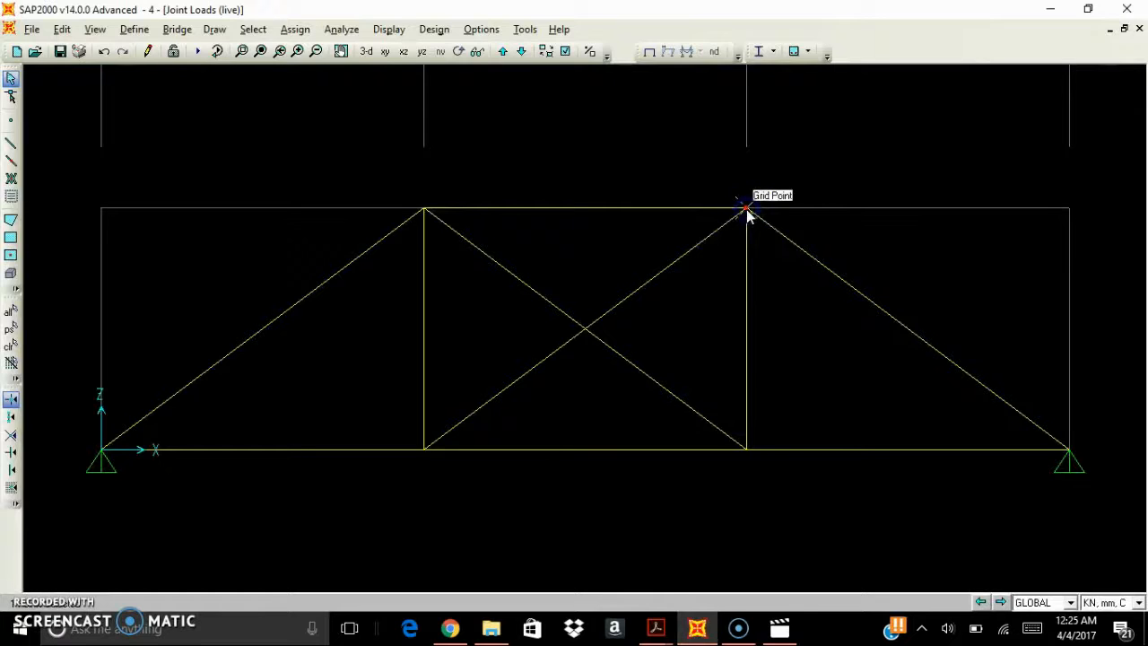
click(556, 202)
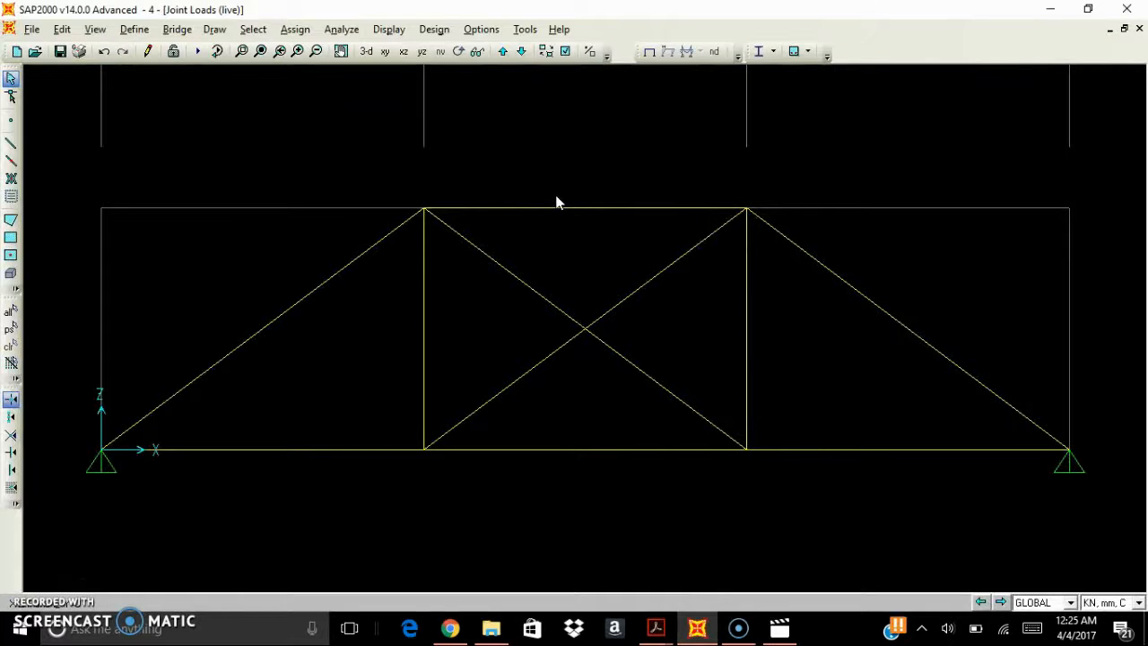
Open the load pattern definitions and set up a new pattern named LIVE of type LIVE
click(135, 29)
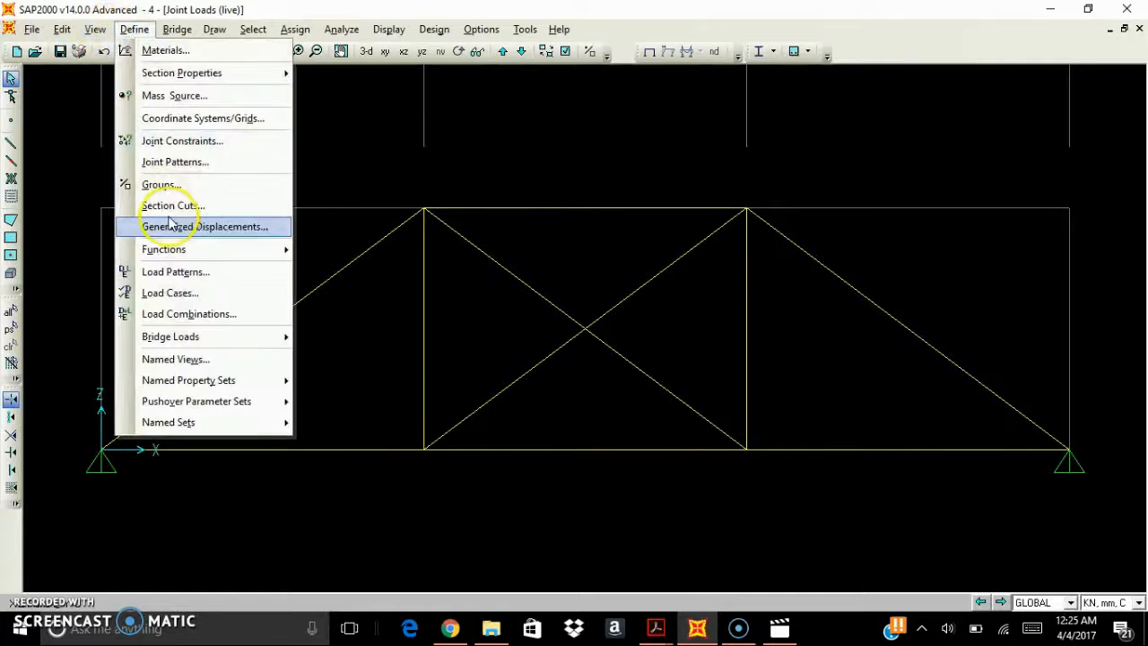
click(203, 277)
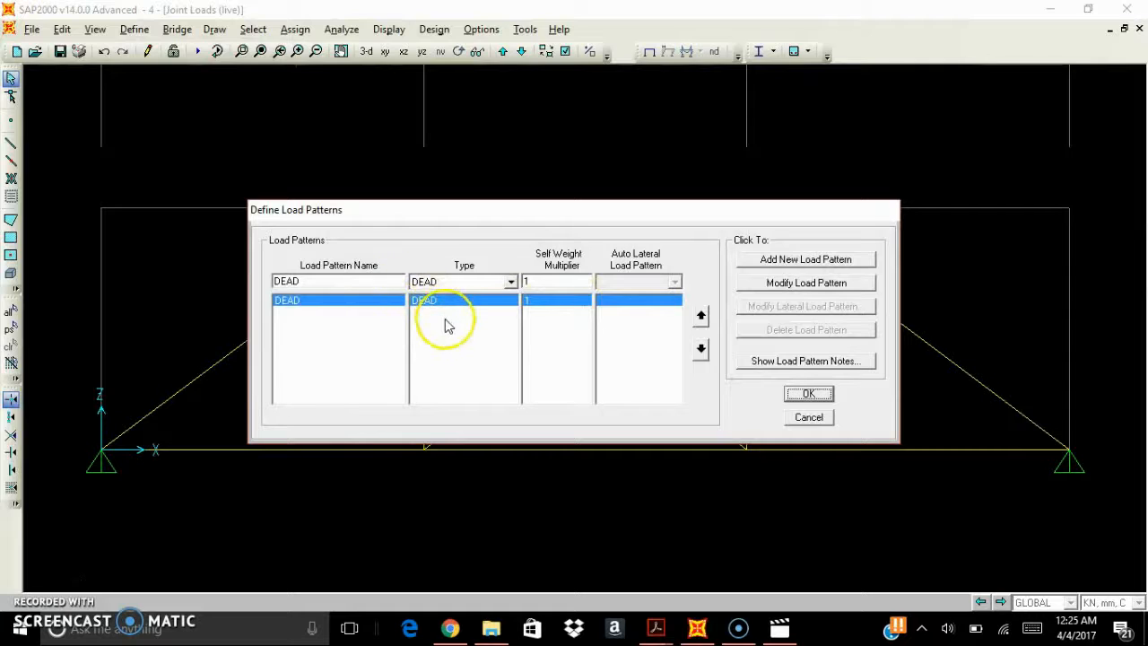
click(383, 284)
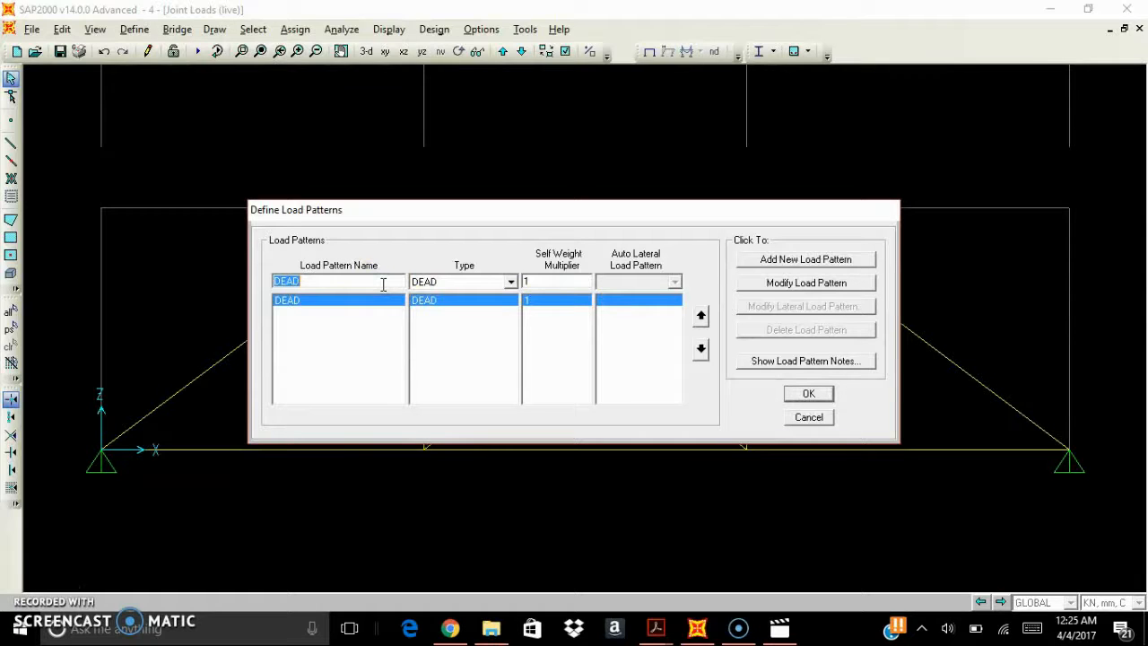
text(LIVE)
click(511, 282)
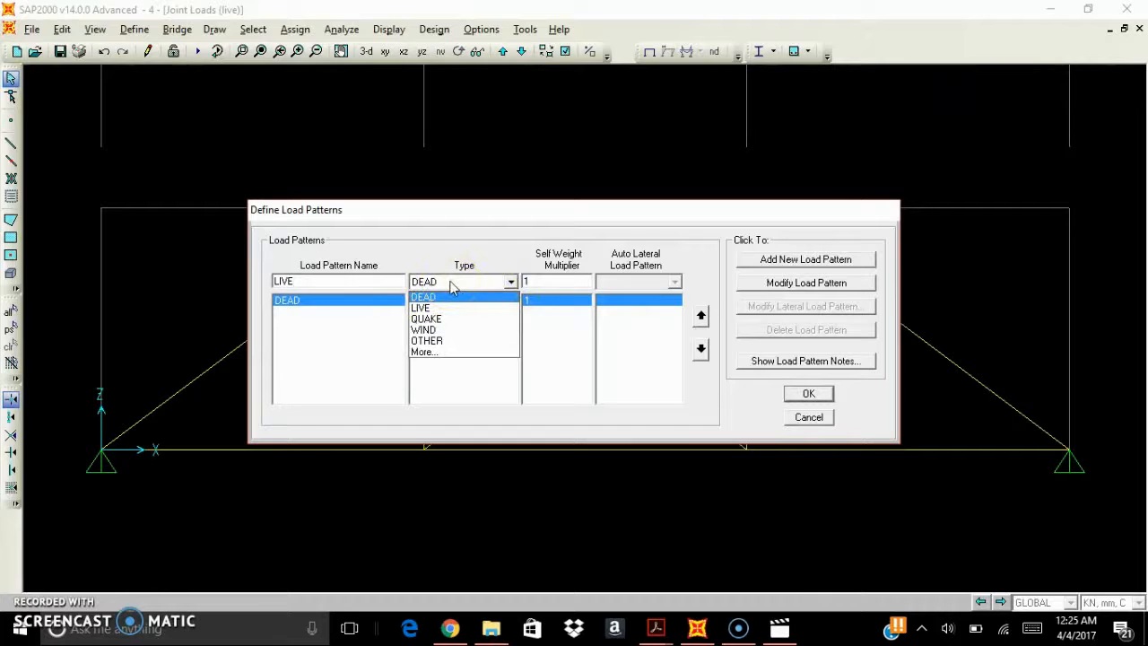
click(428, 307)
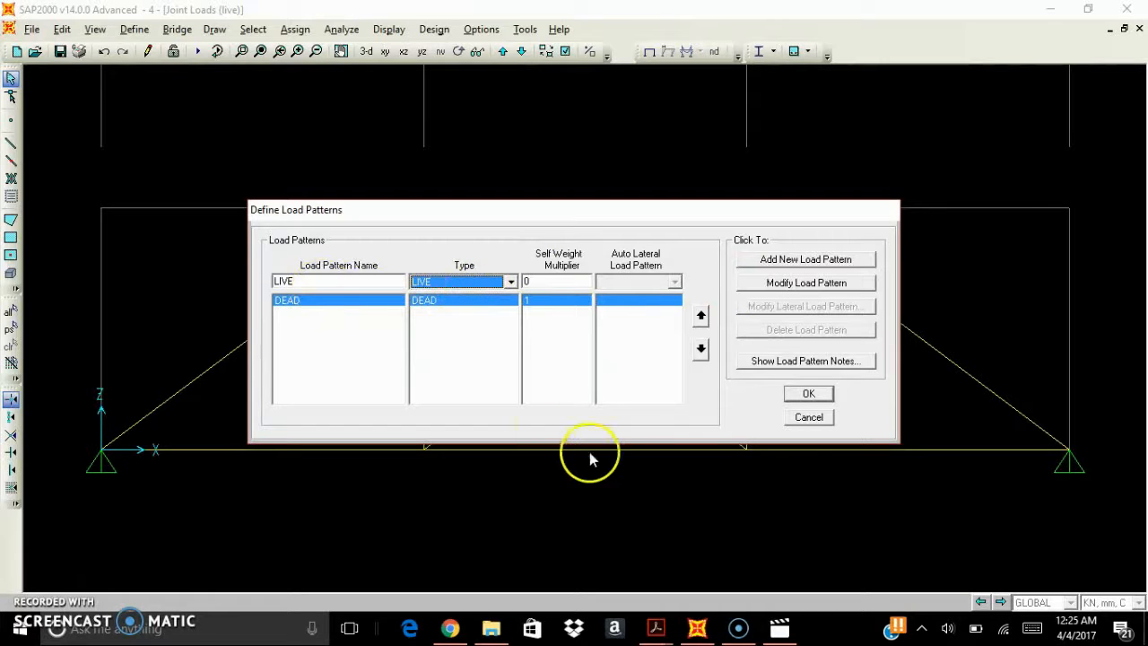
Add the LIVE load pattern to the list and close the load patterns dialog
mouse_move(664, 633)
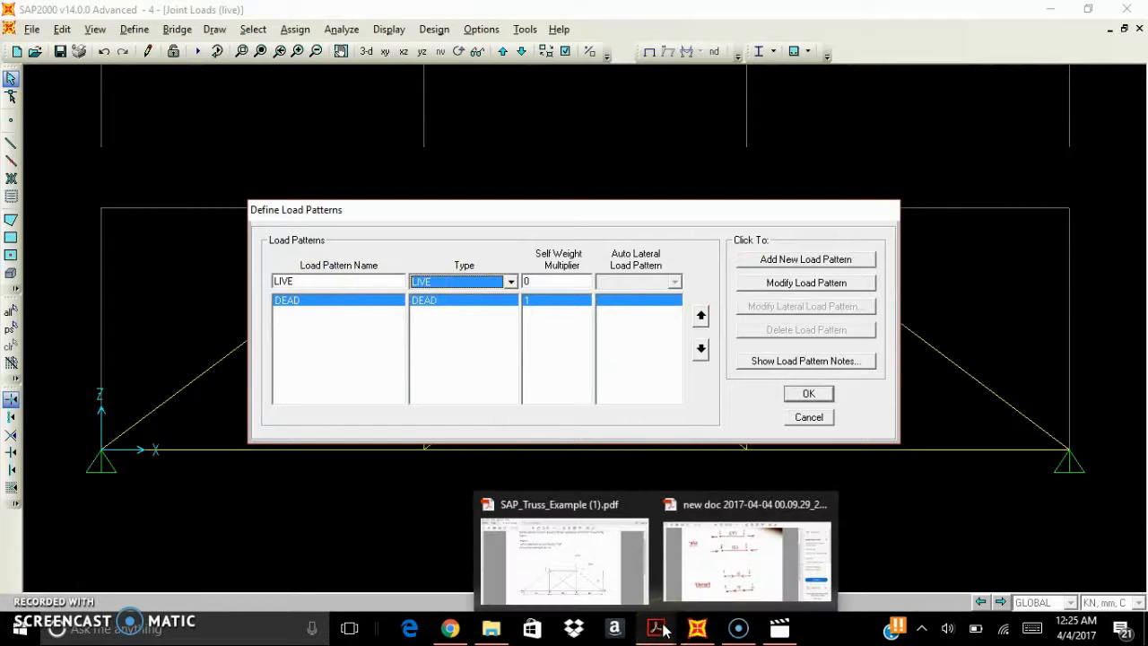
click(606, 557)
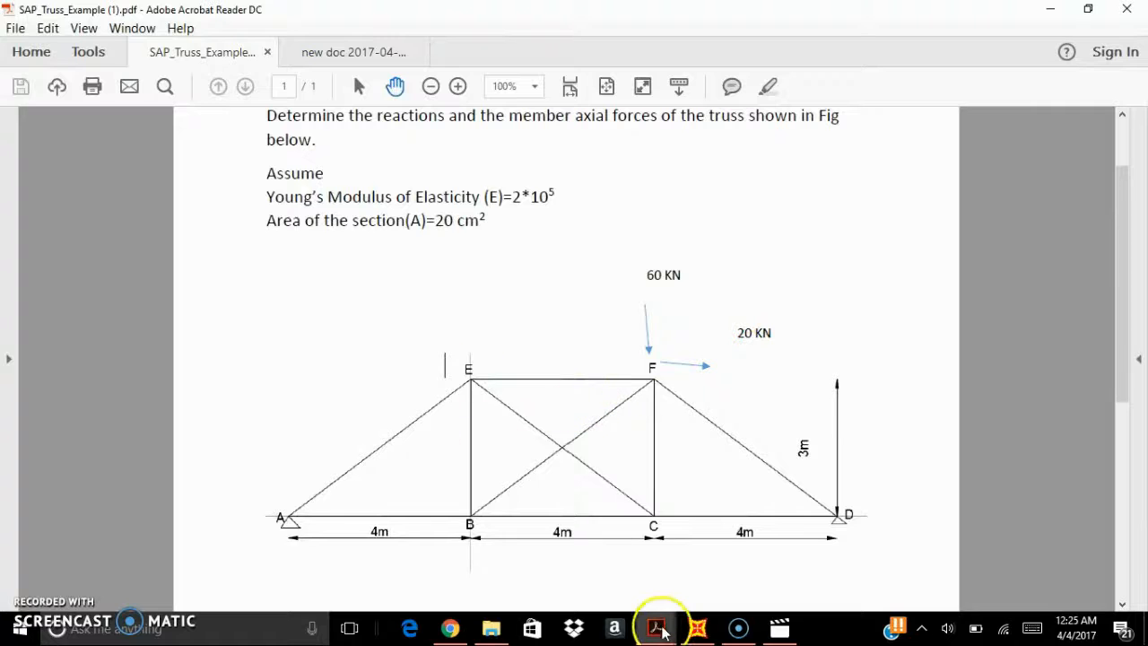
click(697, 628)
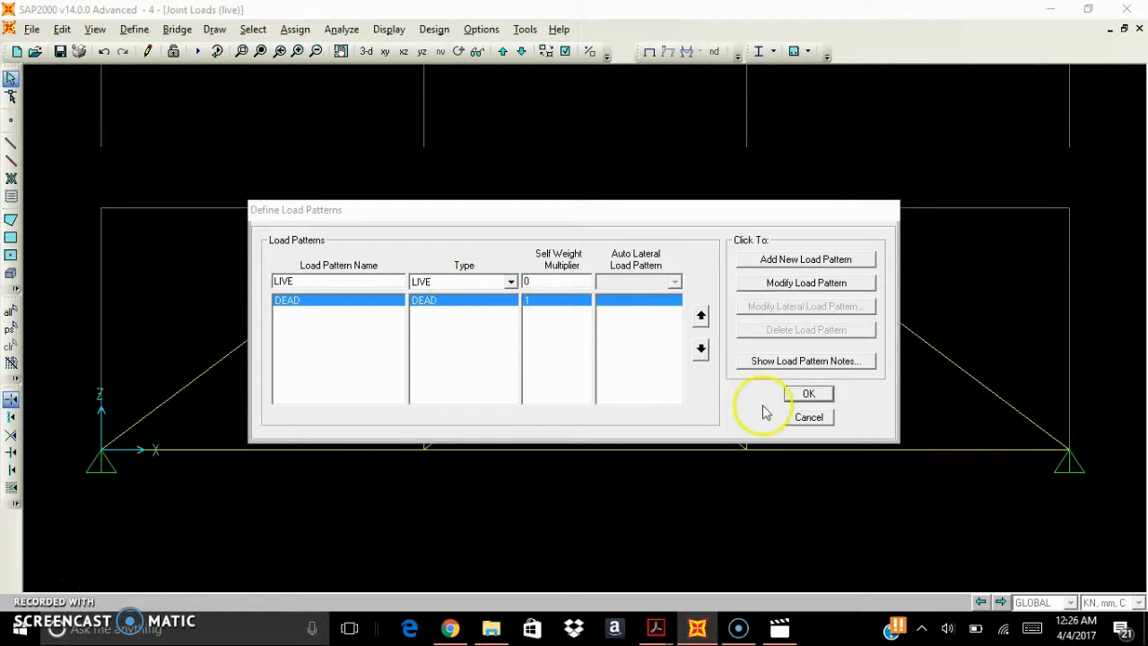
click(818, 262)
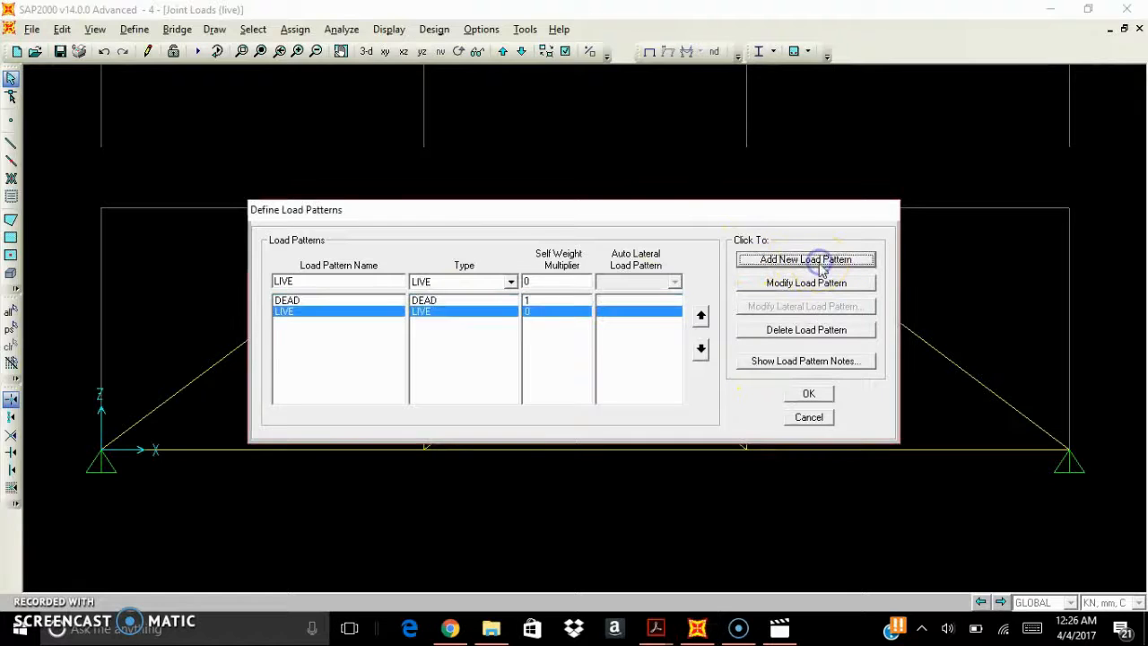
click(807, 394)
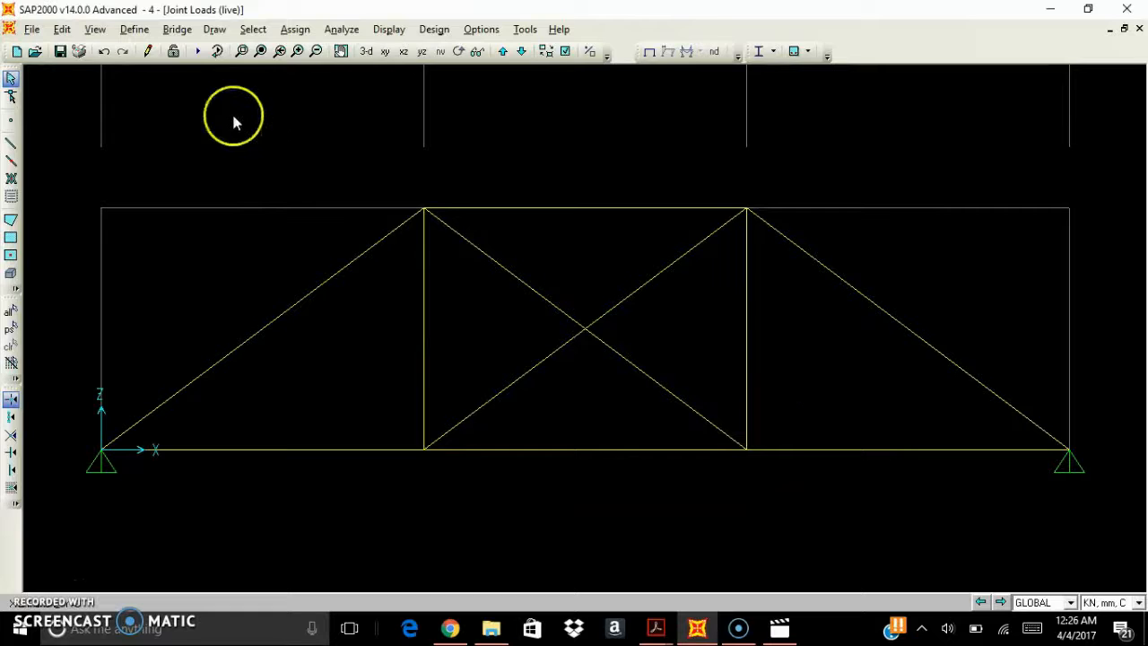
Select the top-right joint and open its joint force assignment for the LIVE load pattern
click(751, 212)
click(749, 213)
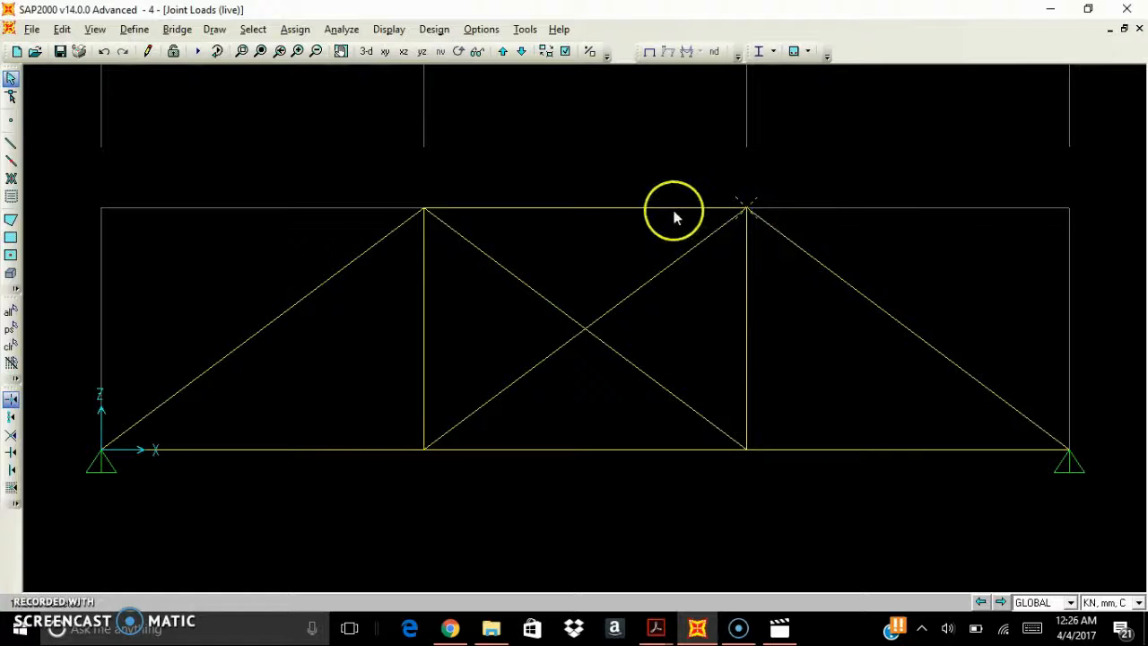
click(295, 28)
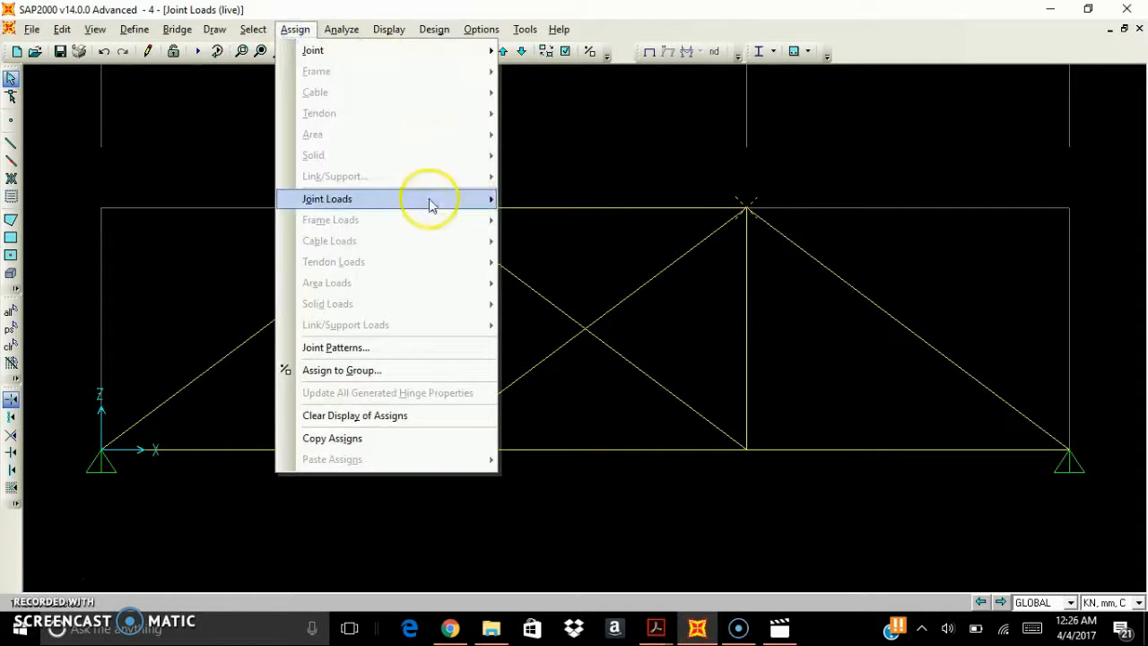
mouse_move(433, 206)
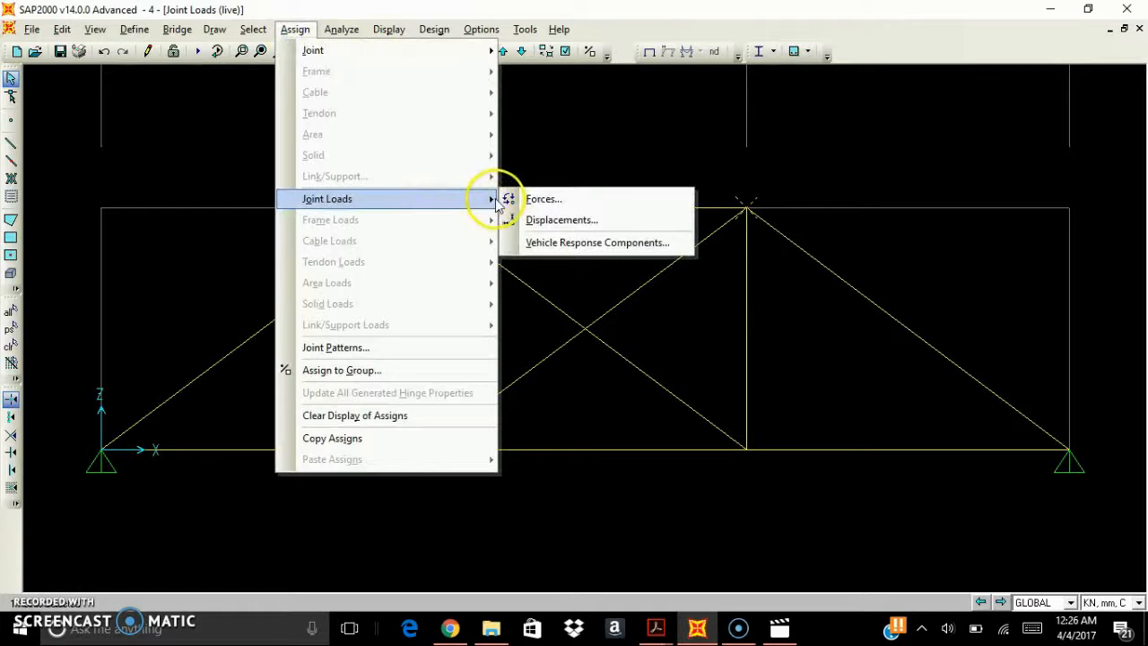
click(553, 197)
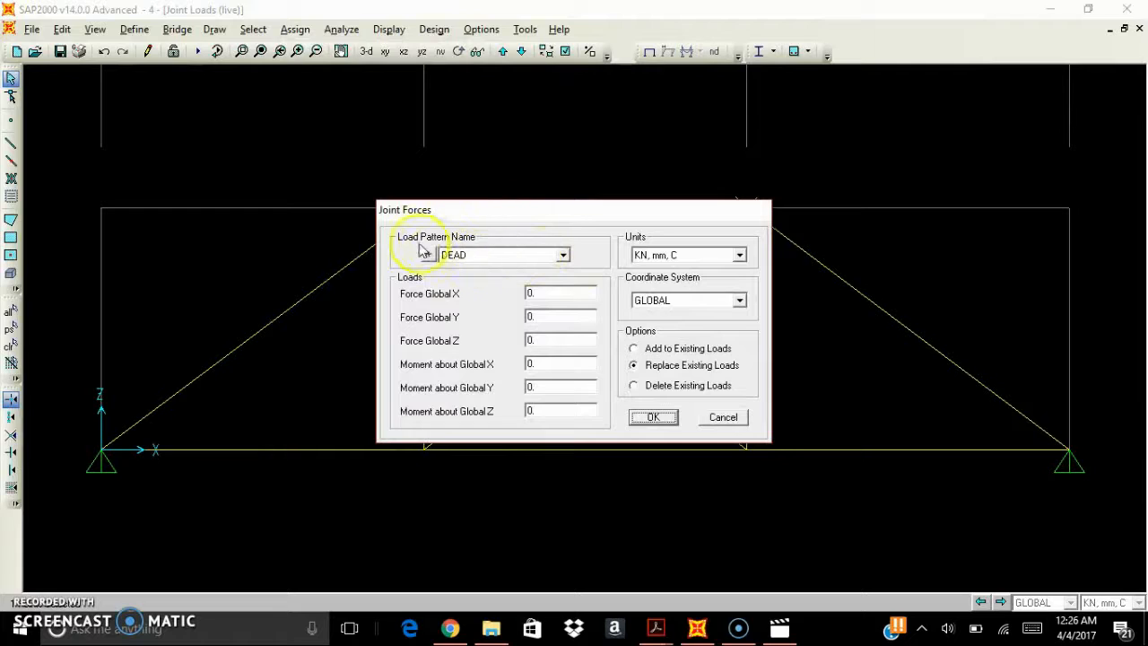
click(563, 255)
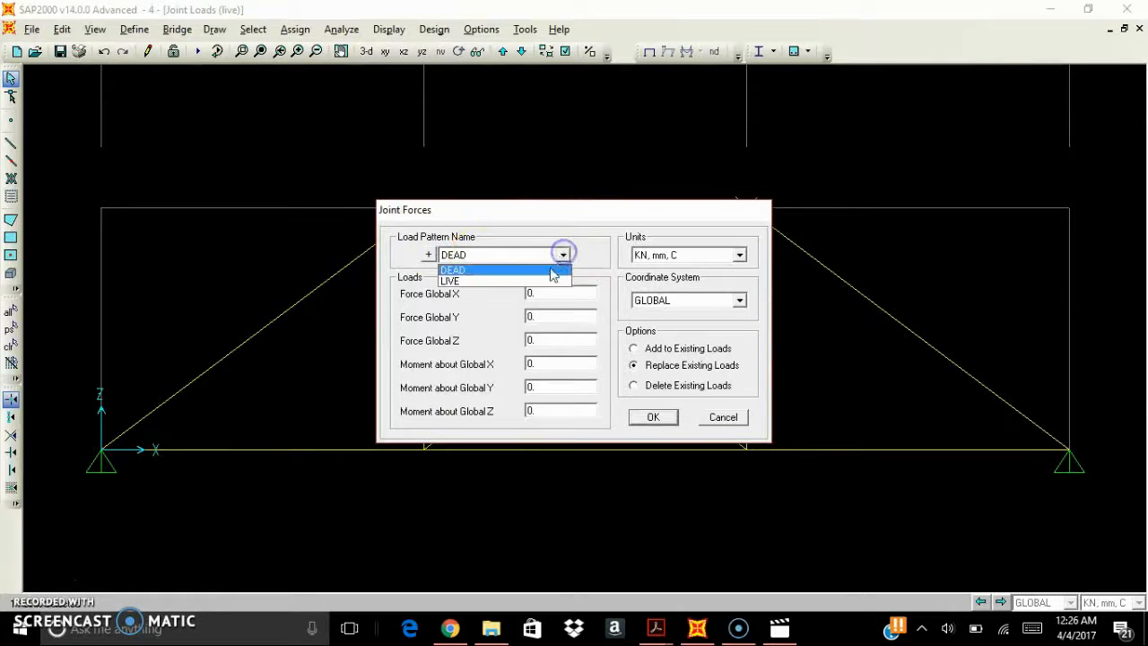
click(471, 283)
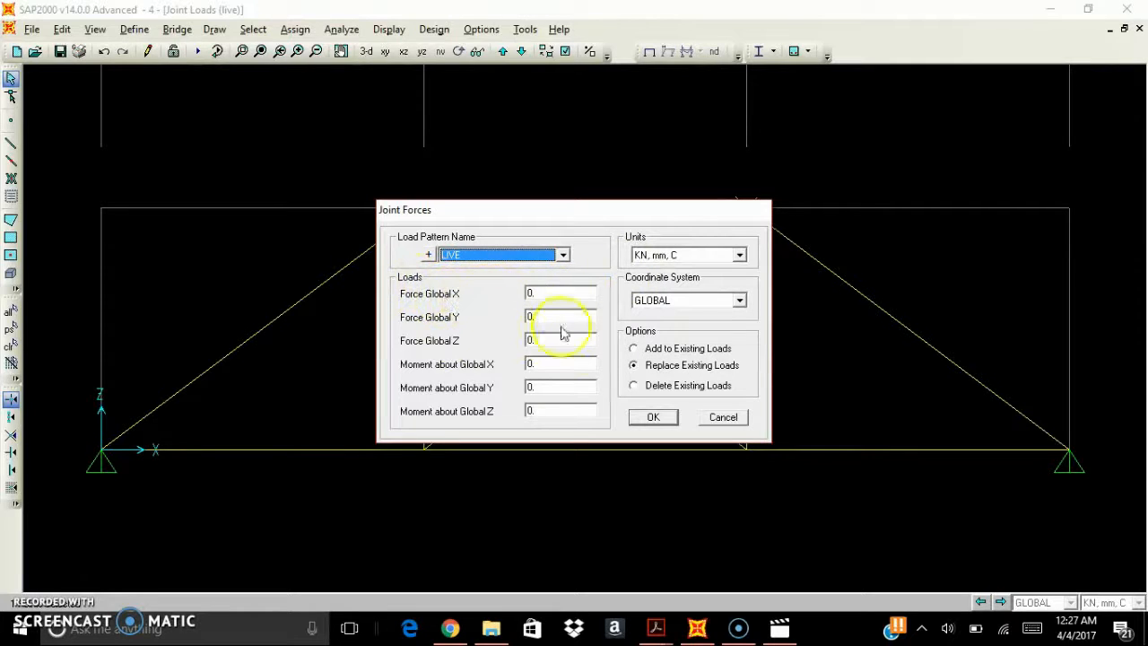
Check the applied load values on the truss problem sheet in the PDF
mouse_move(655, 628)
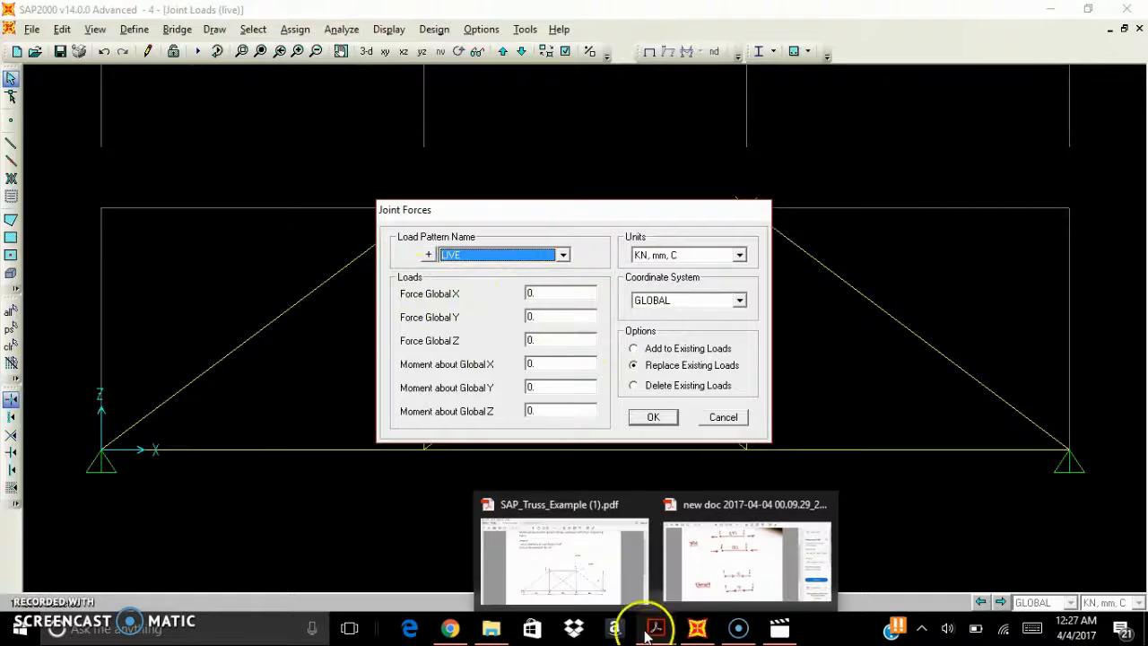
click(597, 579)
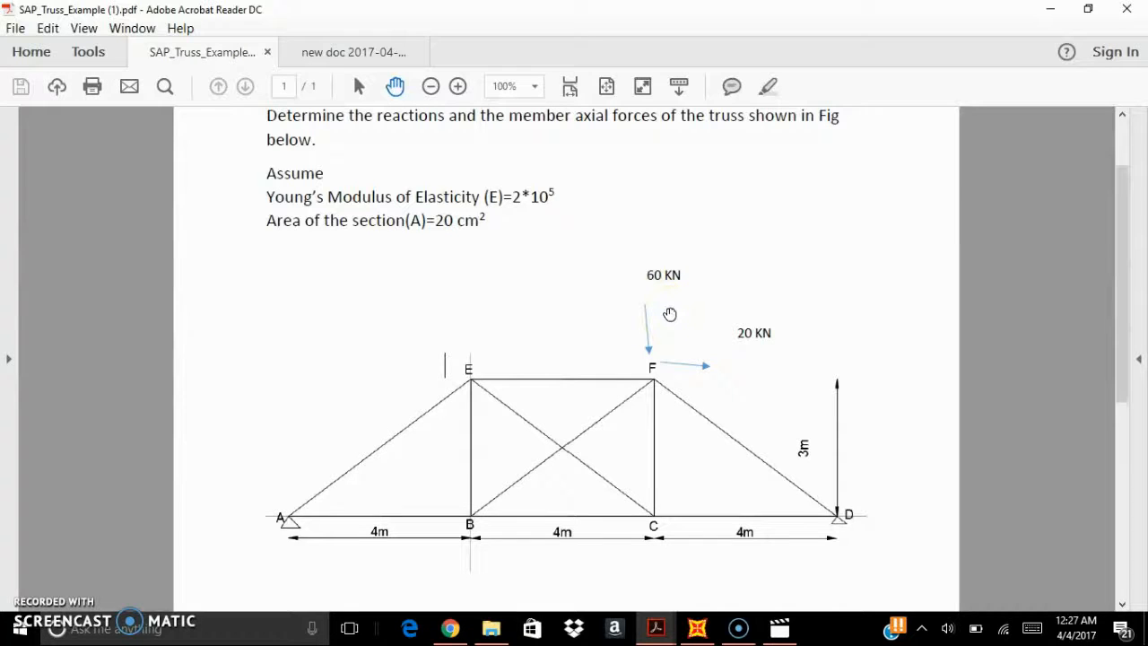
click(698, 627)
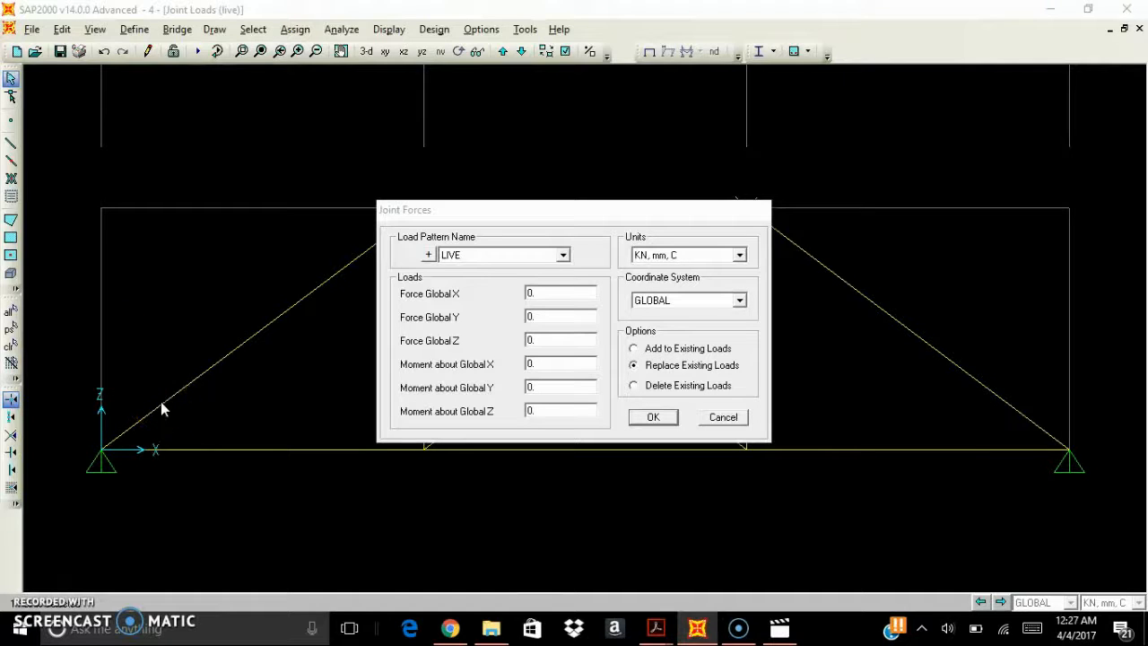
Assign a Global X force of 20 and a Global Z force of -60, adding to existing loads
click(539, 298)
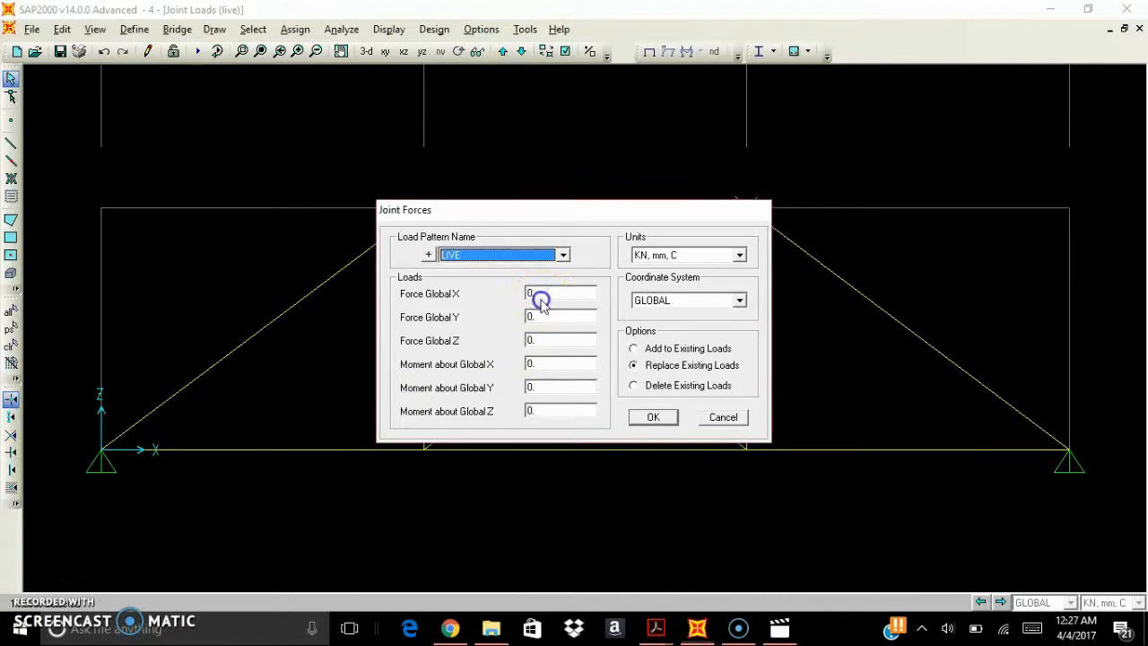
double_click(539, 294)
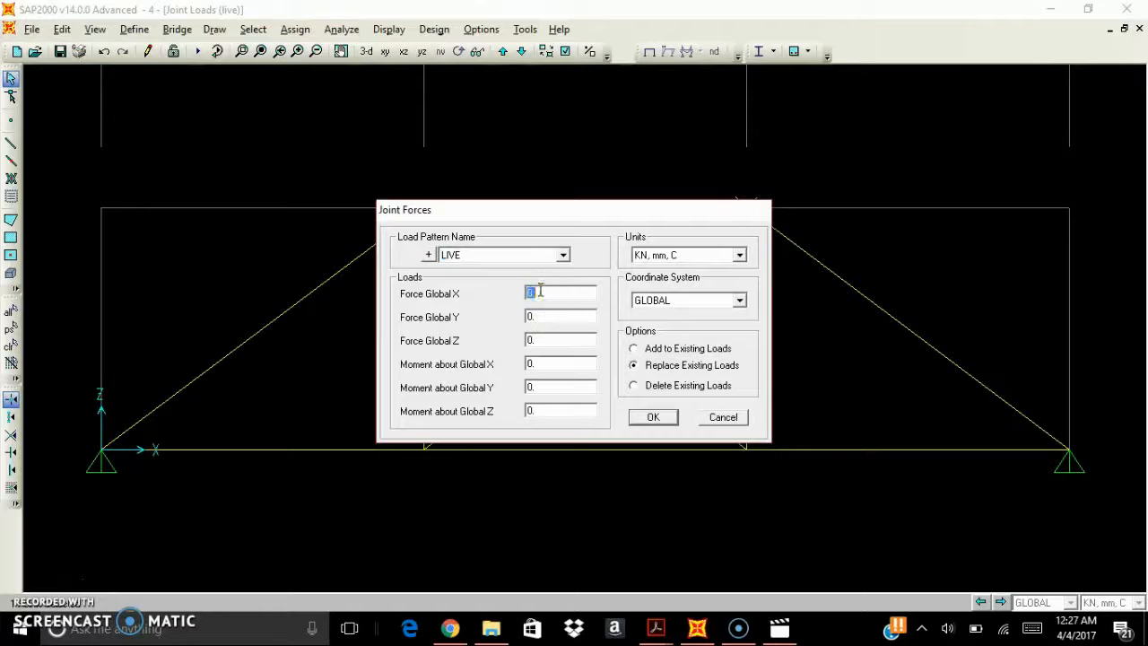
text(2)
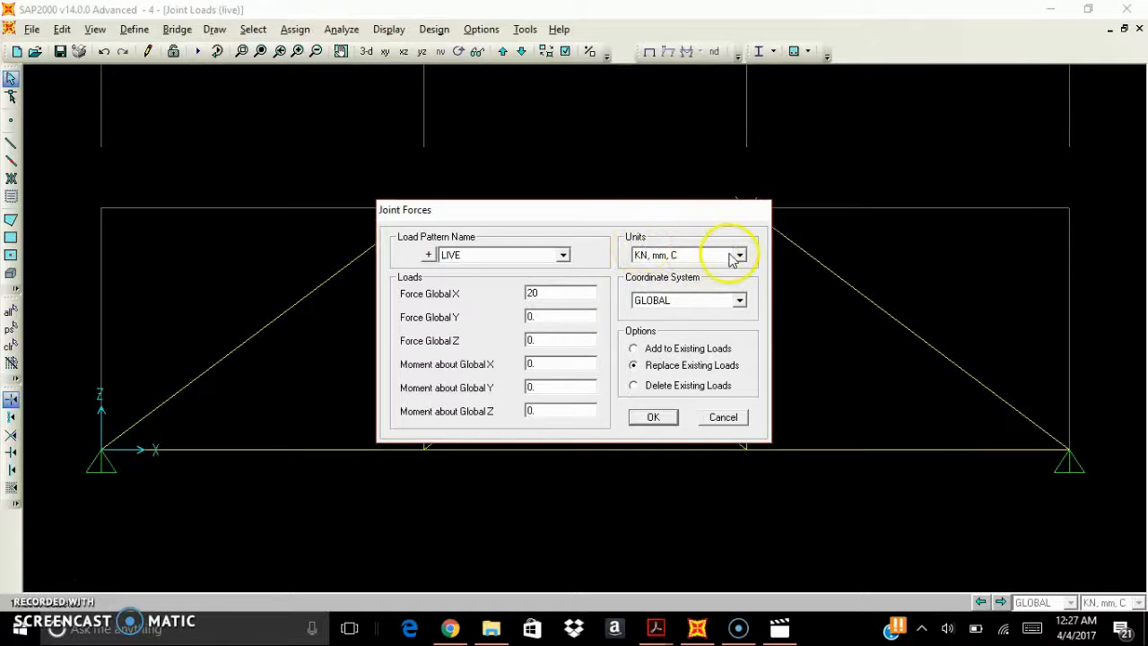
click(539, 345)
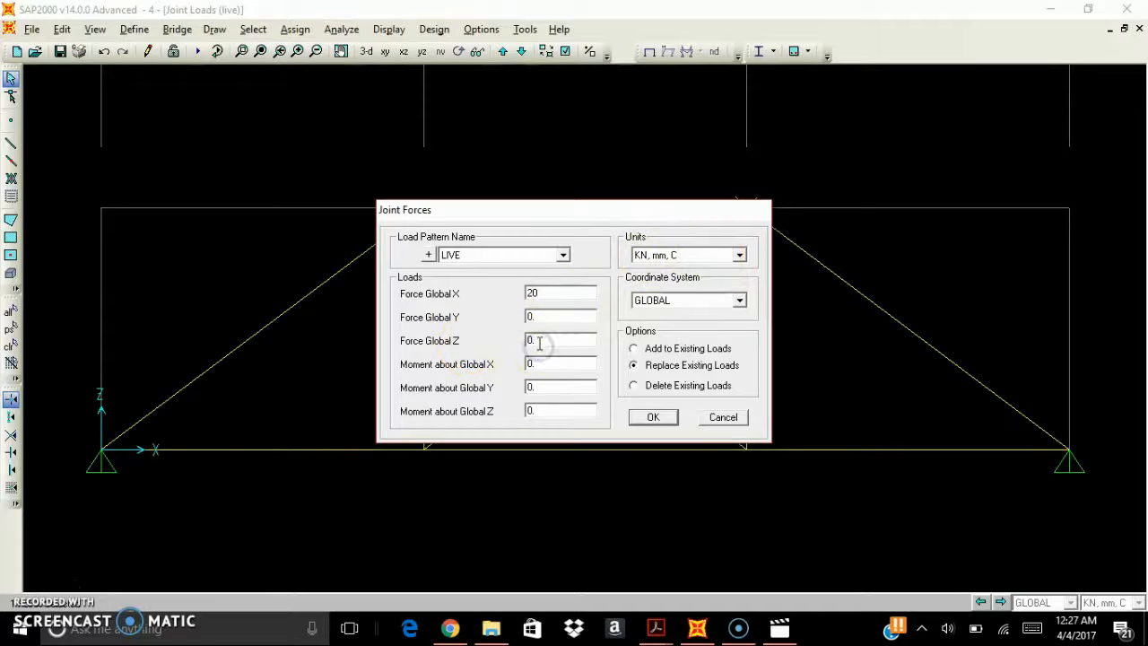
double_click(539, 343)
text(-6)
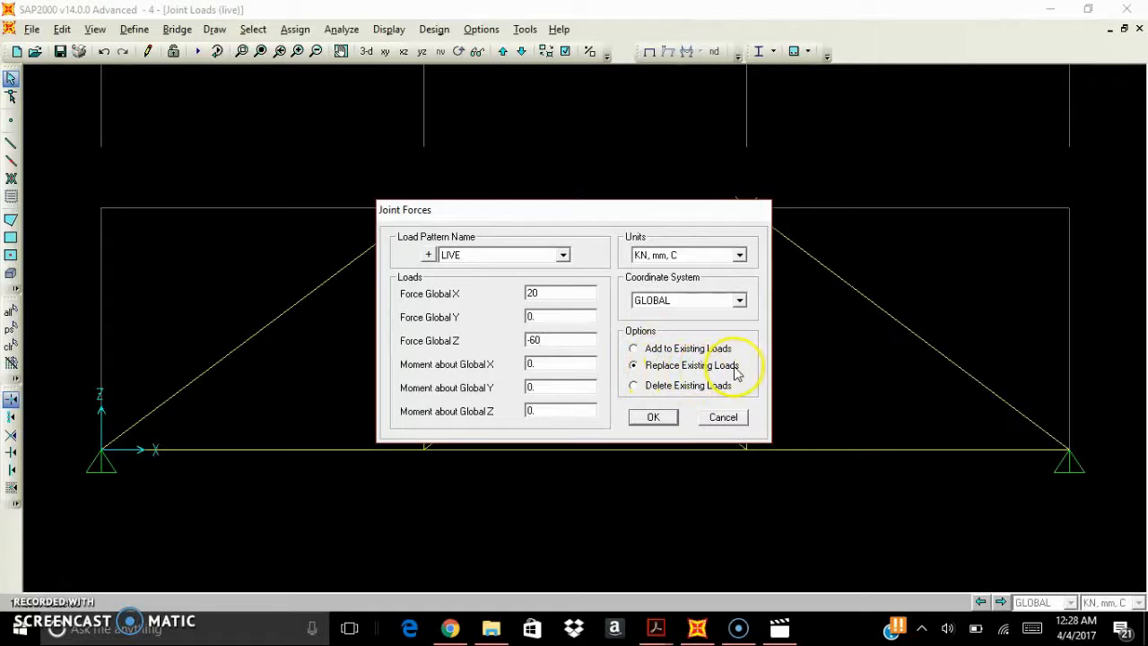
click(663, 389)
click(676, 350)
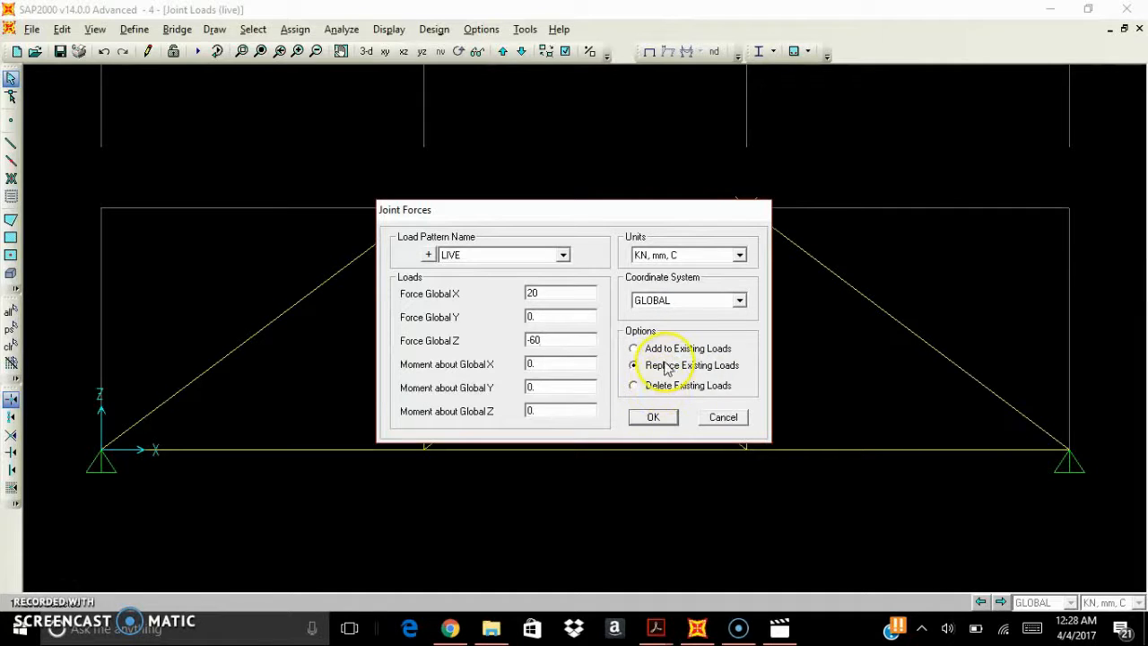
click(654, 418)
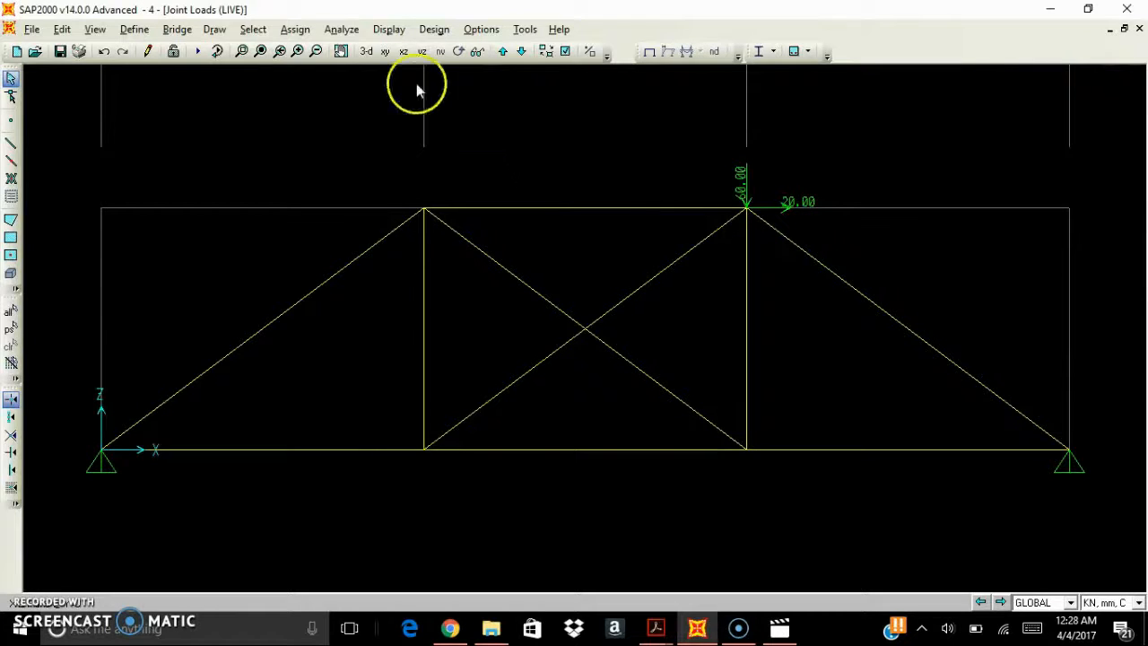
Set the analysis options to Plane Frame in the XZ plane
click(347, 34)
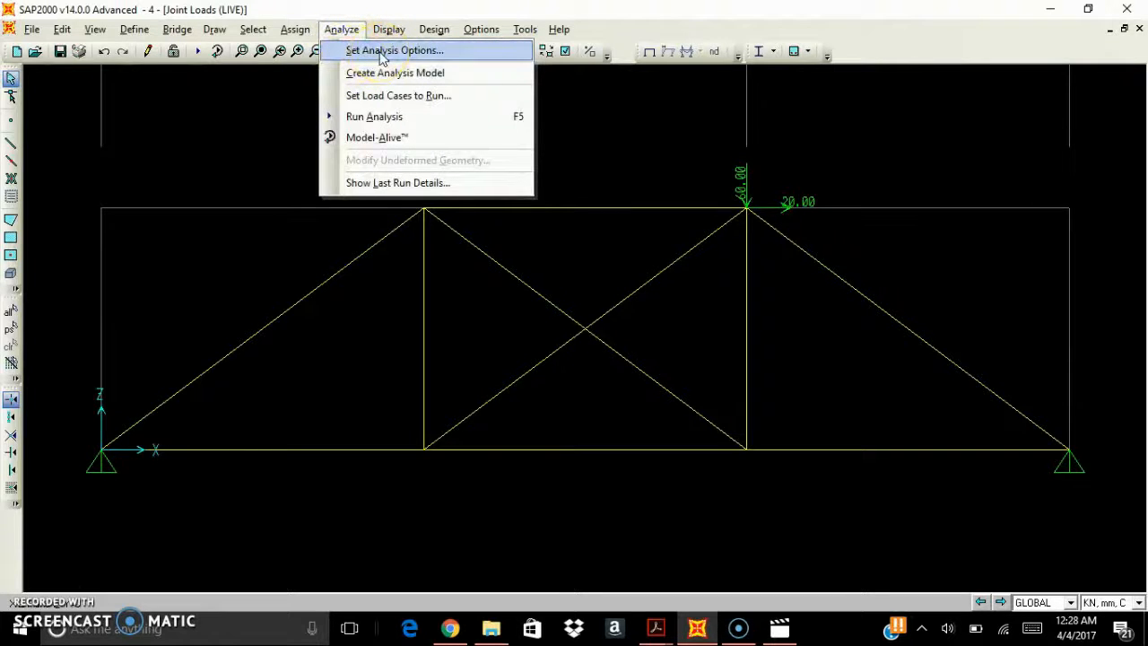
click(381, 54)
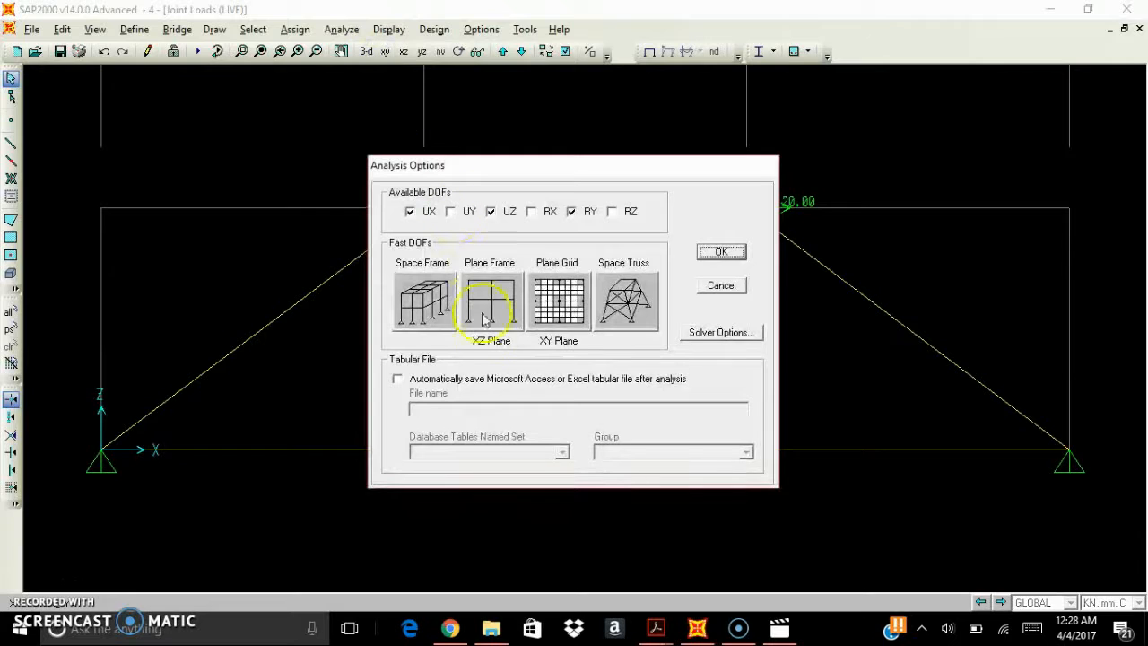
click(485, 319)
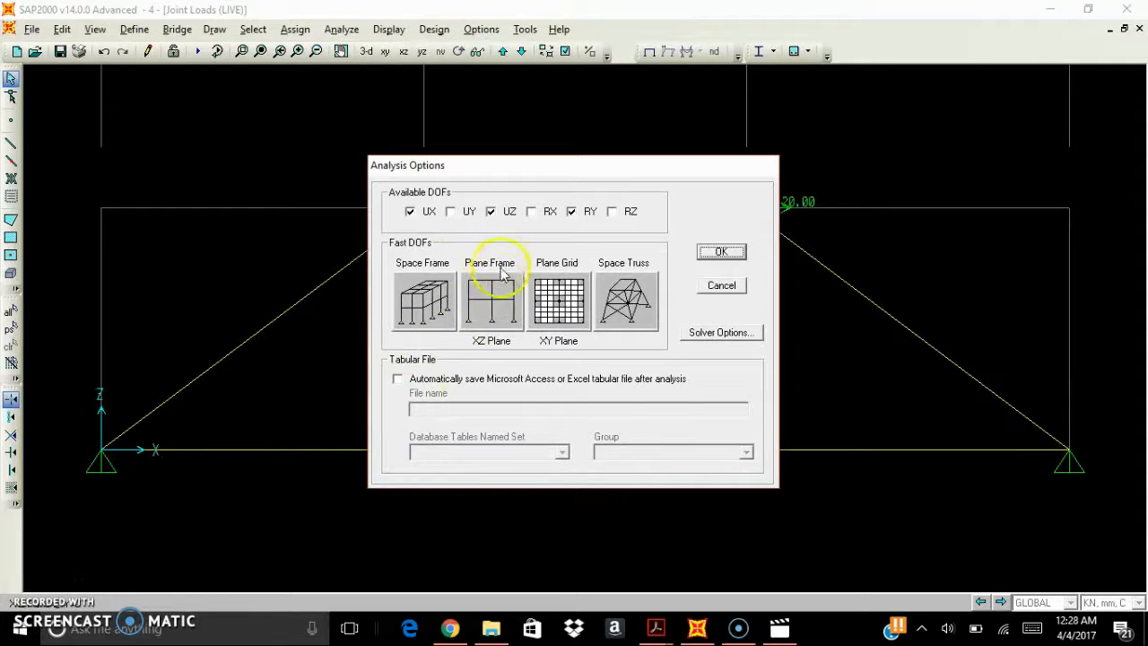
click(489, 323)
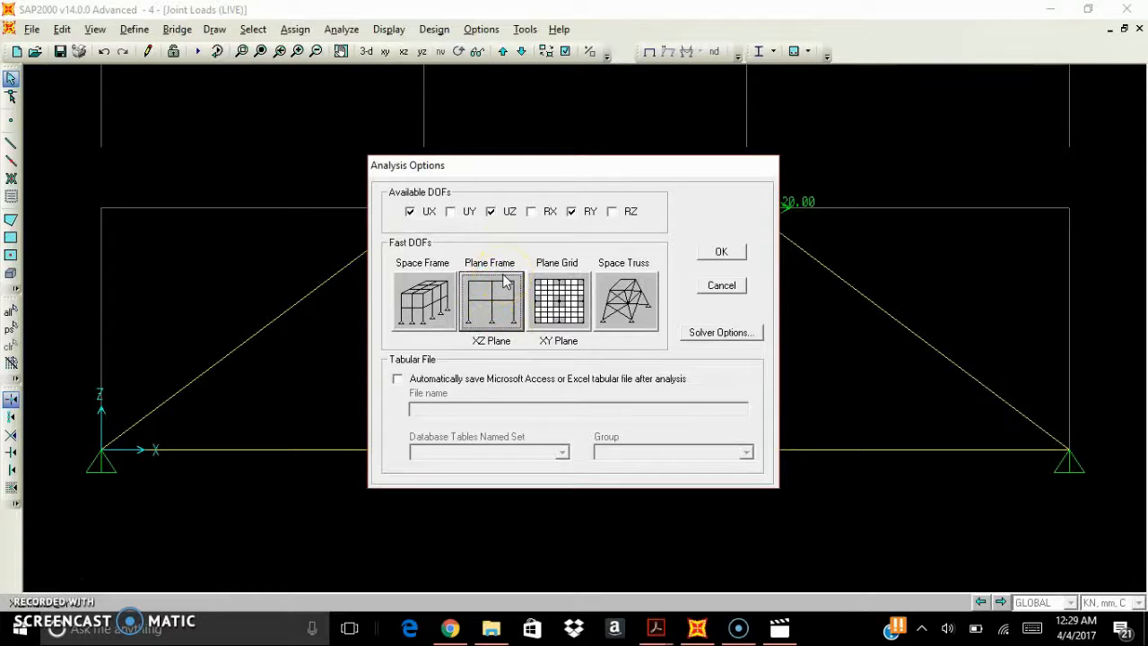
click(726, 252)
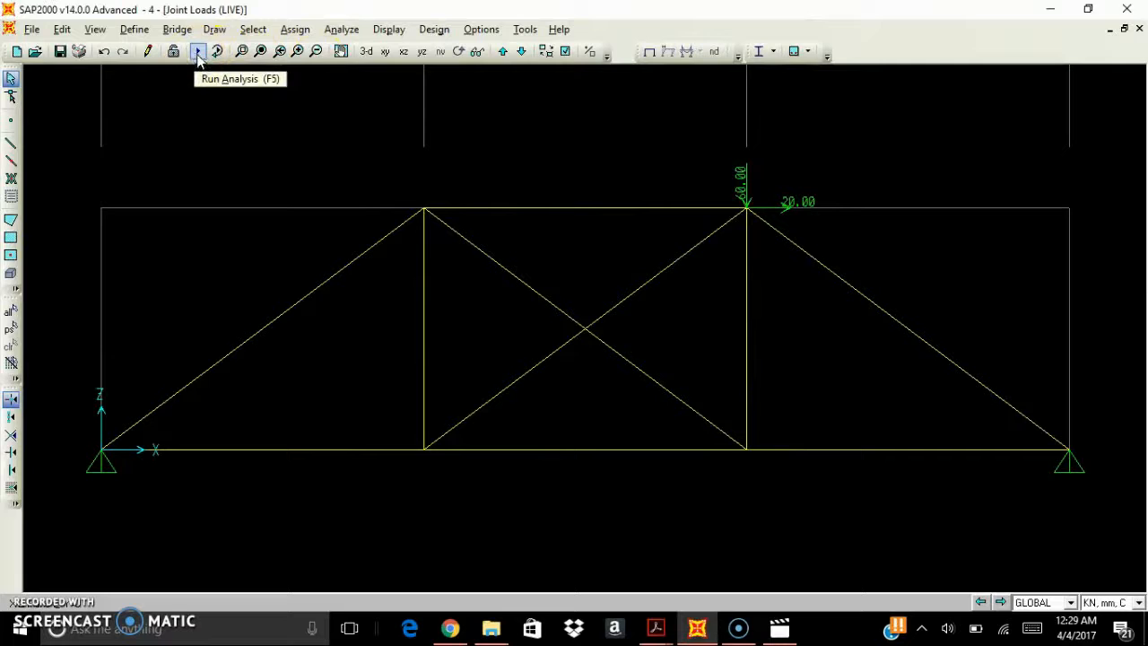
Run the analysis with the LIVE1 load case set to run
click(341, 29)
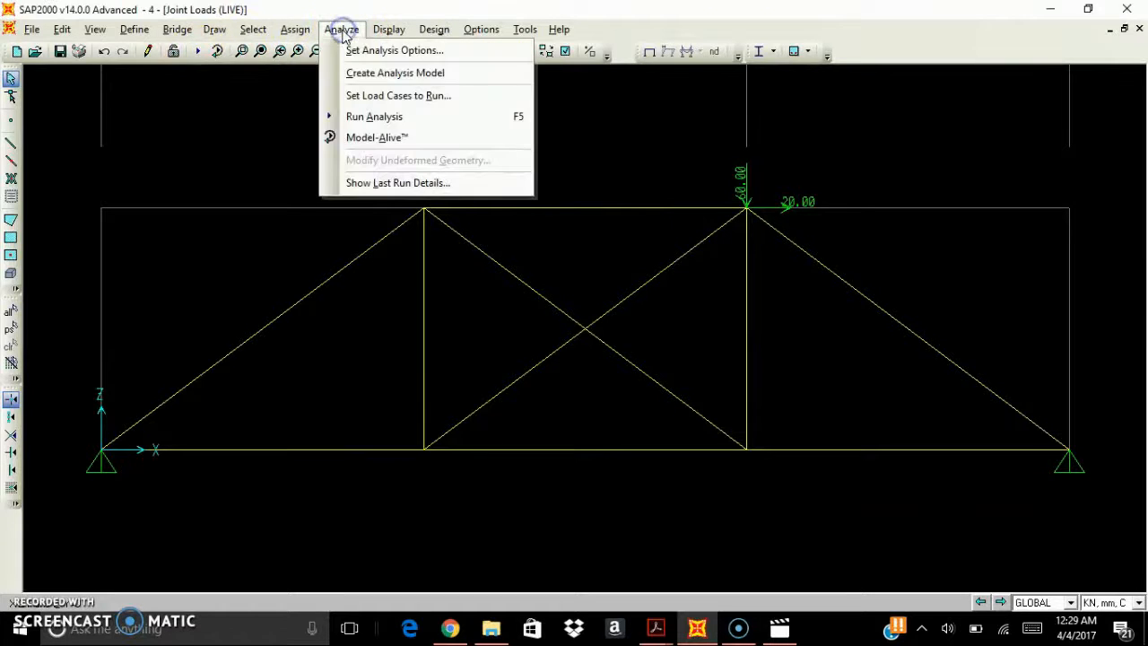
click(368, 117)
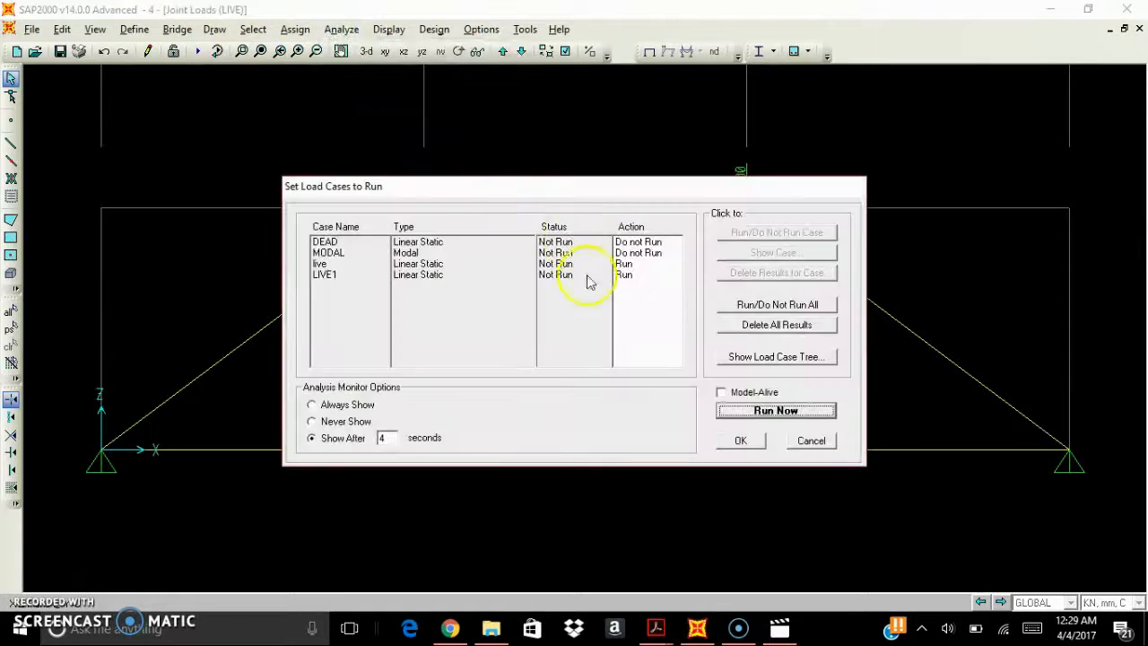
click(330, 275)
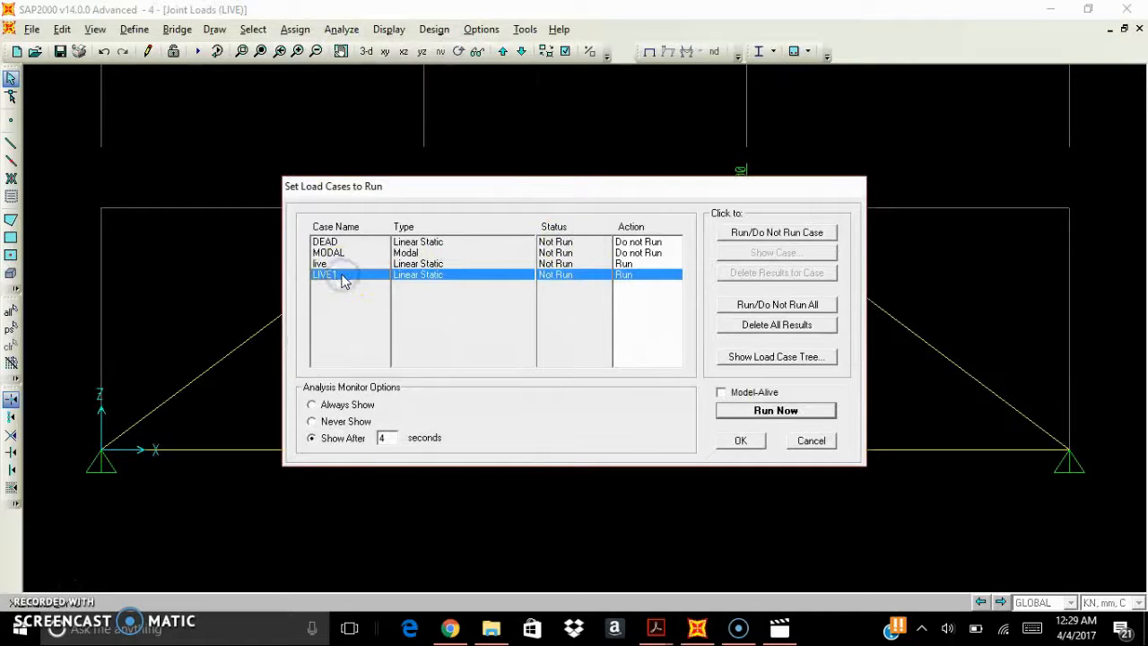
click(774, 411)
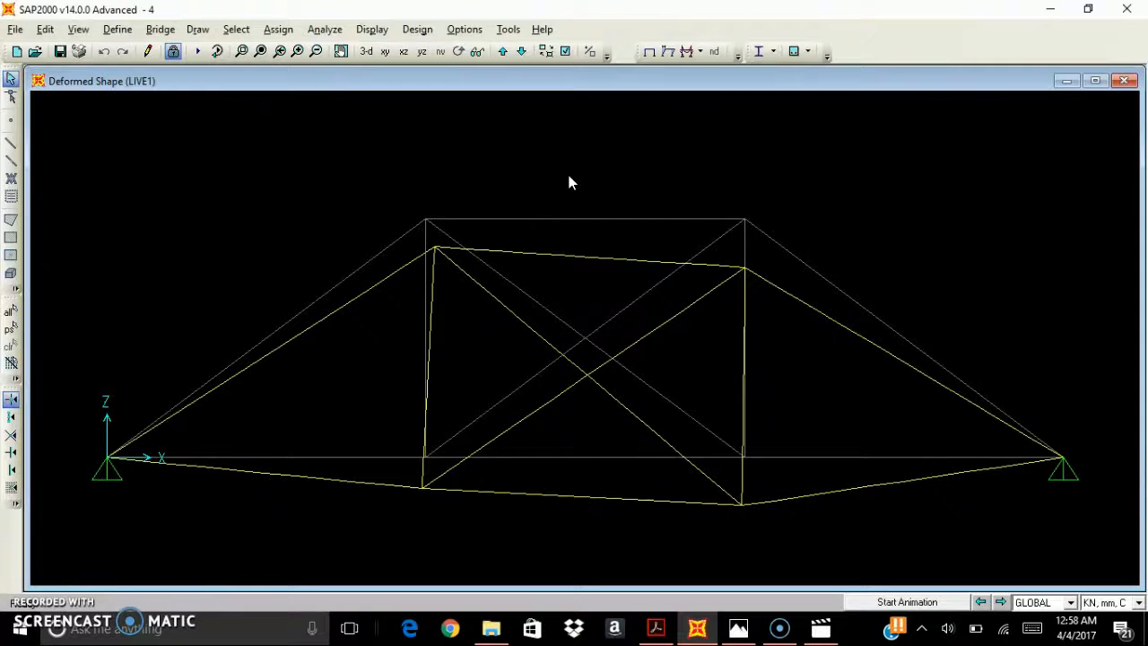
Display the deformed shape of the truss for the LIVE1 case
click(667, 52)
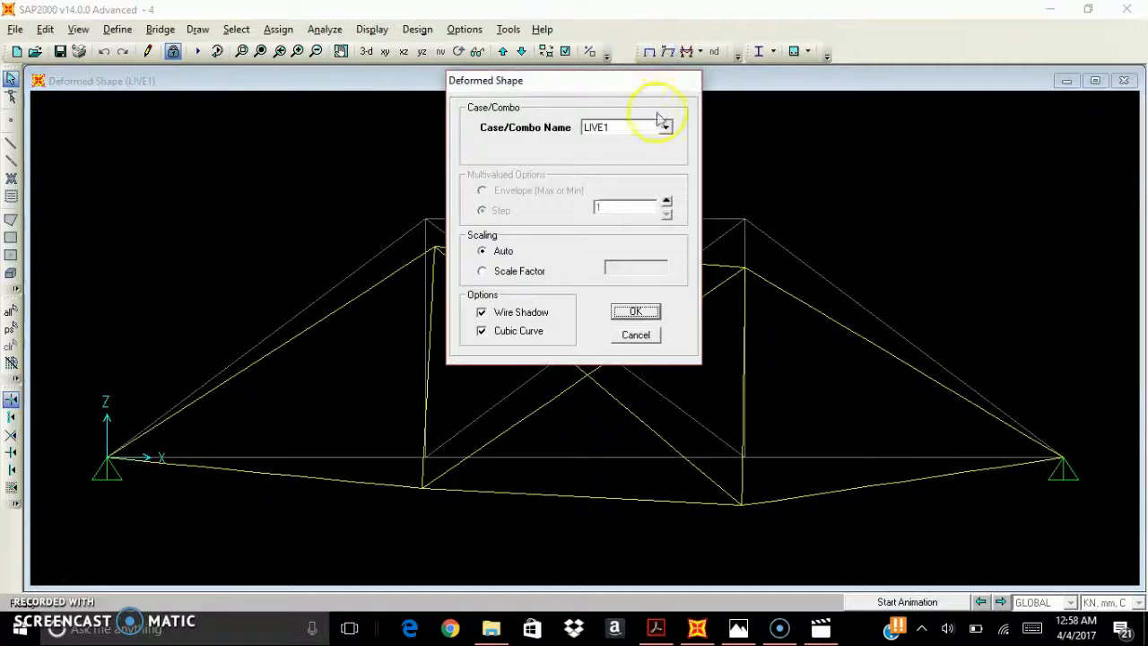
click(666, 128)
click(660, 141)
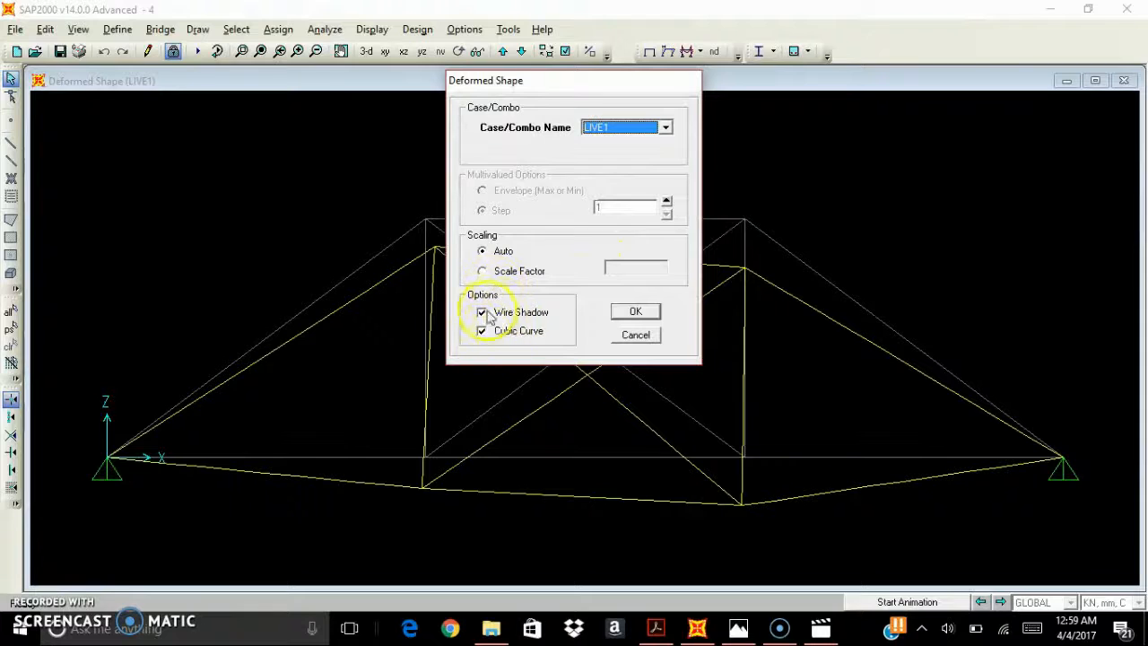
click(633, 316)
click(634, 314)
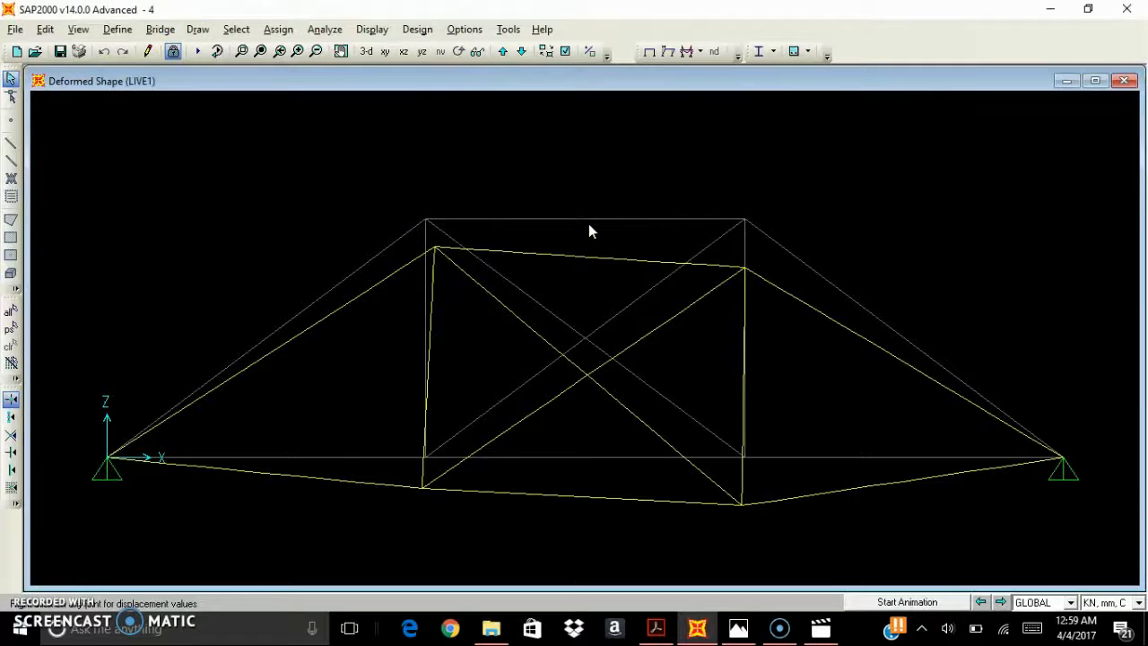
click(552, 262)
click(651, 207)
click(696, 83)
click(688, 166)
Display the joint reaction forces for LIVE1 as arrows
click(700, 51)
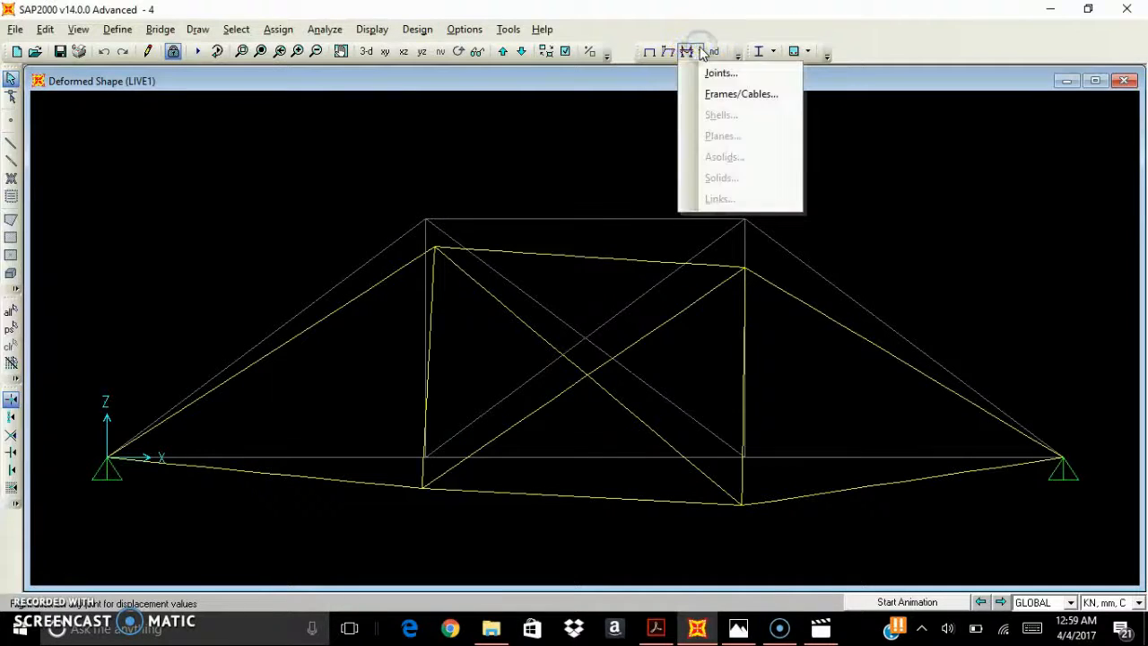
click(706, 75)
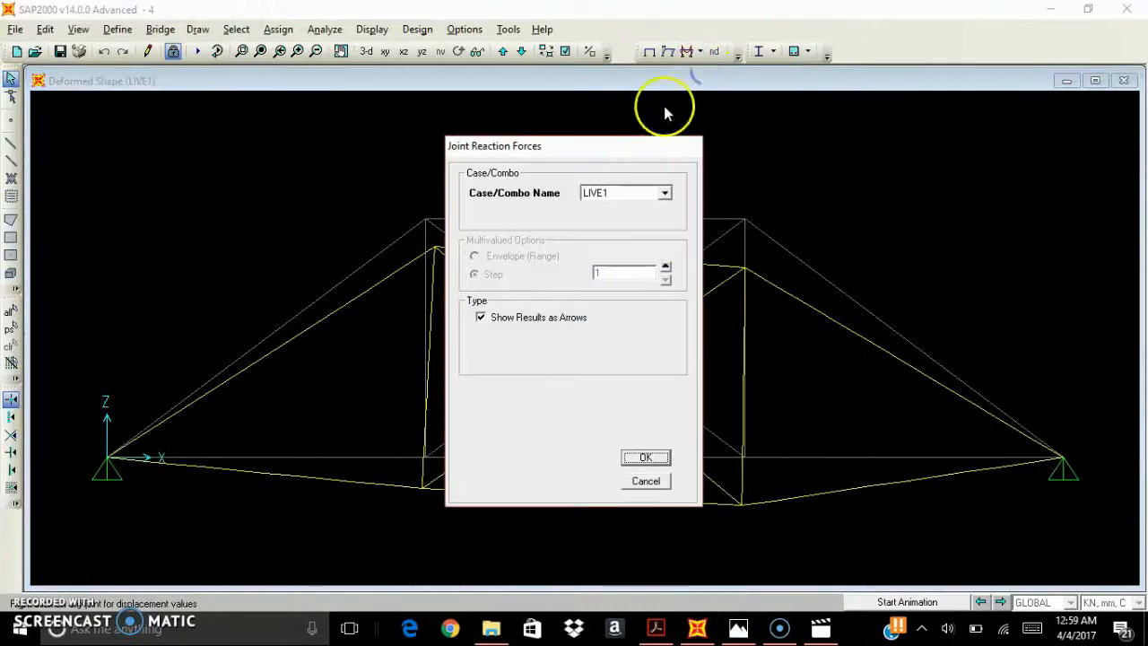
click(666, 192)
click(666, 193)
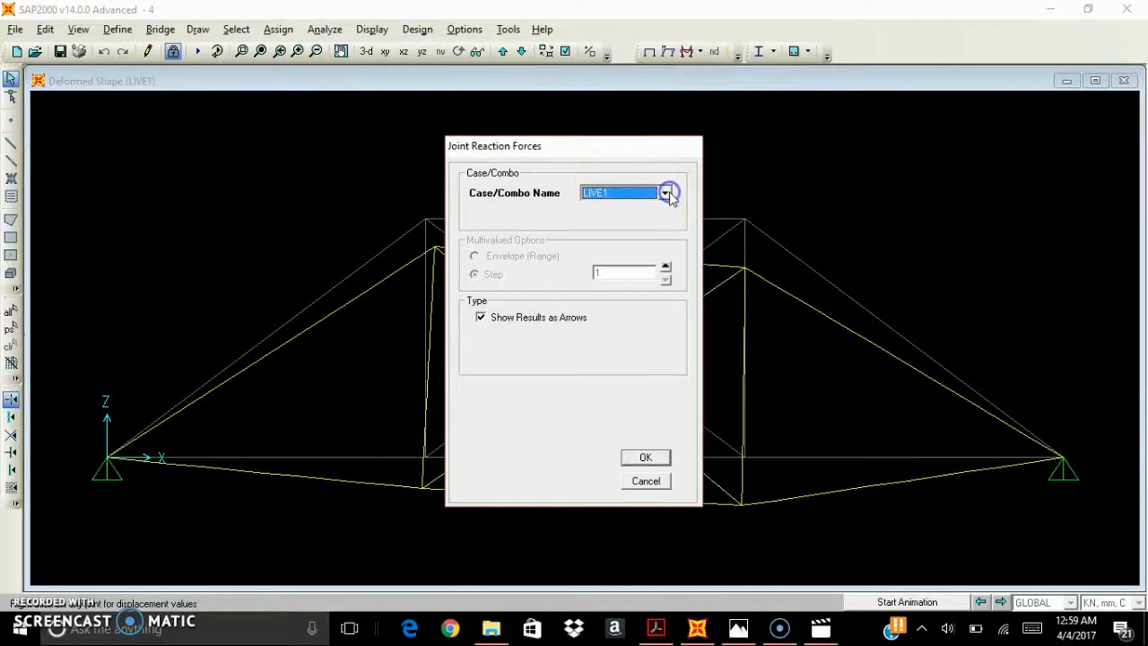
click(652, 459)
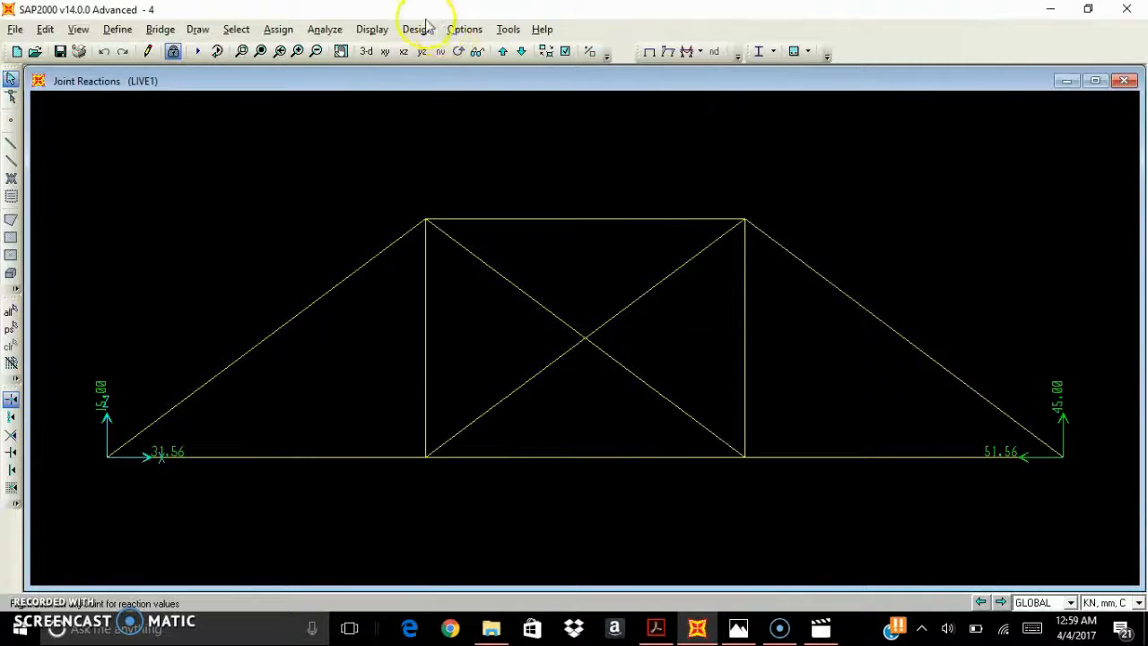
Arrange the display into two vertically tiled windows and activate the second one
click(465, 29)
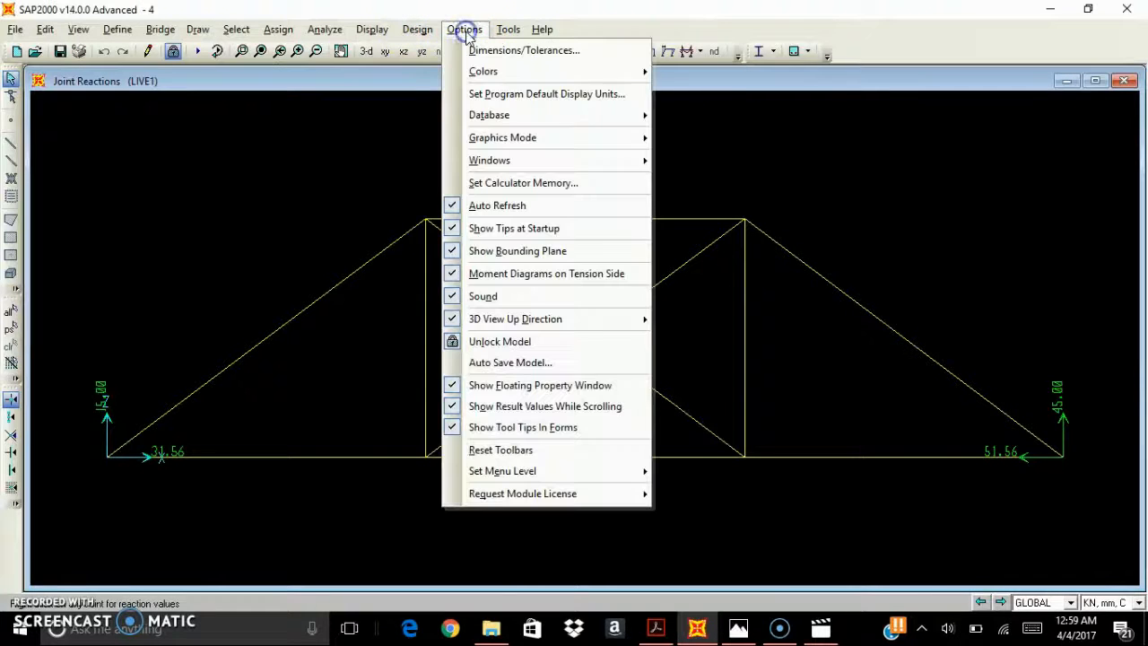
mouse_move(512, 157)
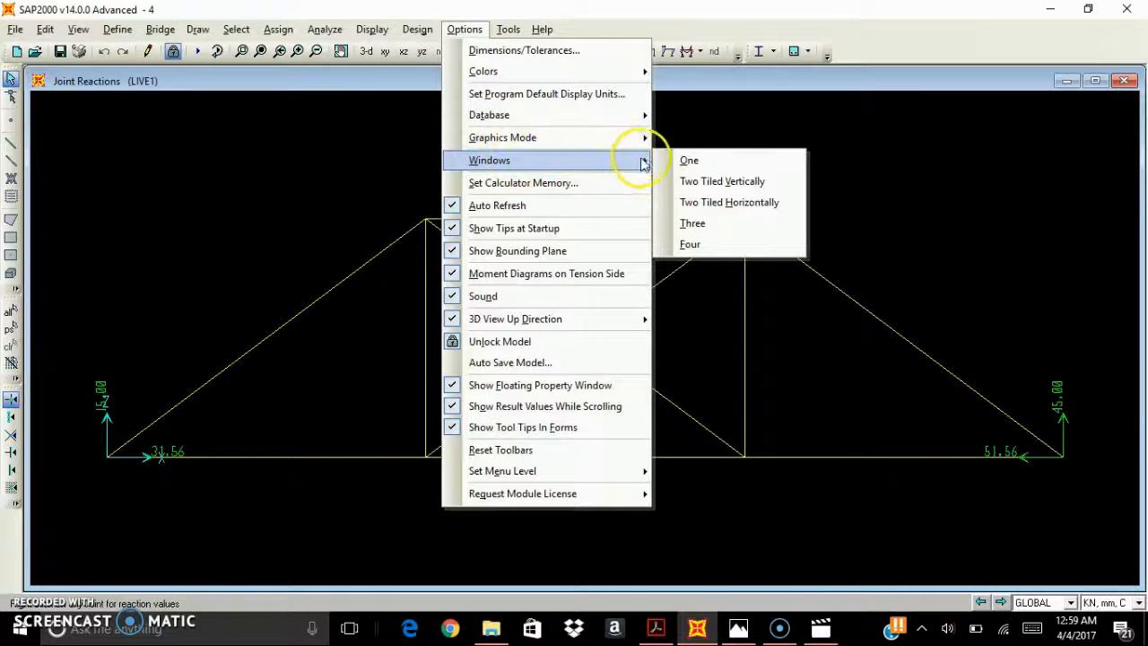
click(704, 178)
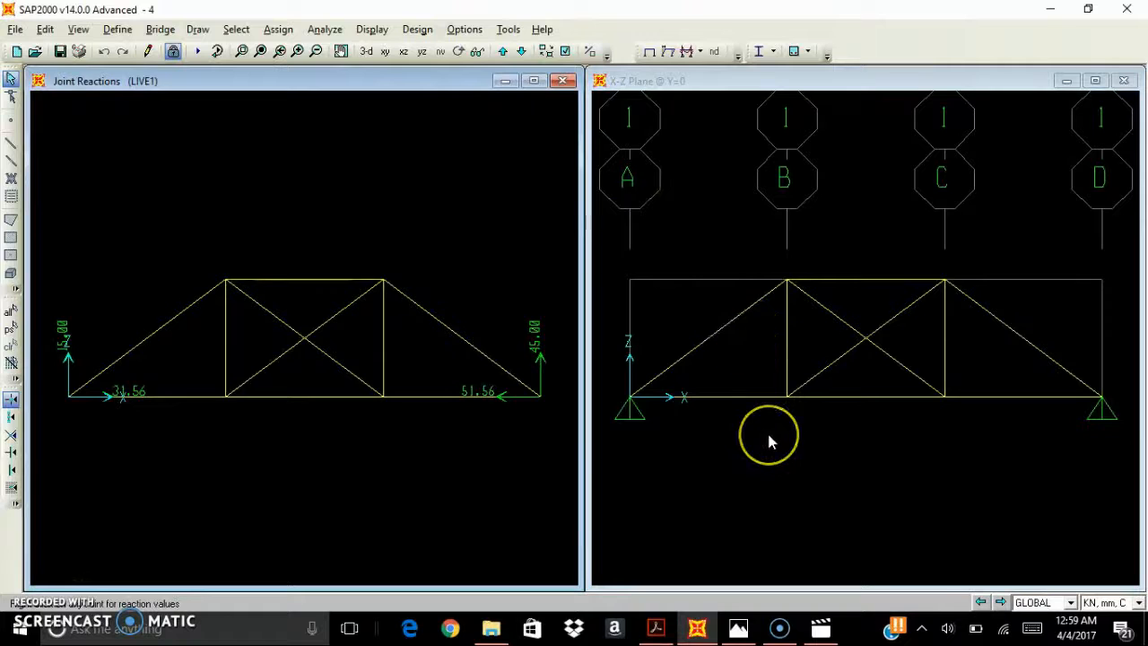
click(727, 437)
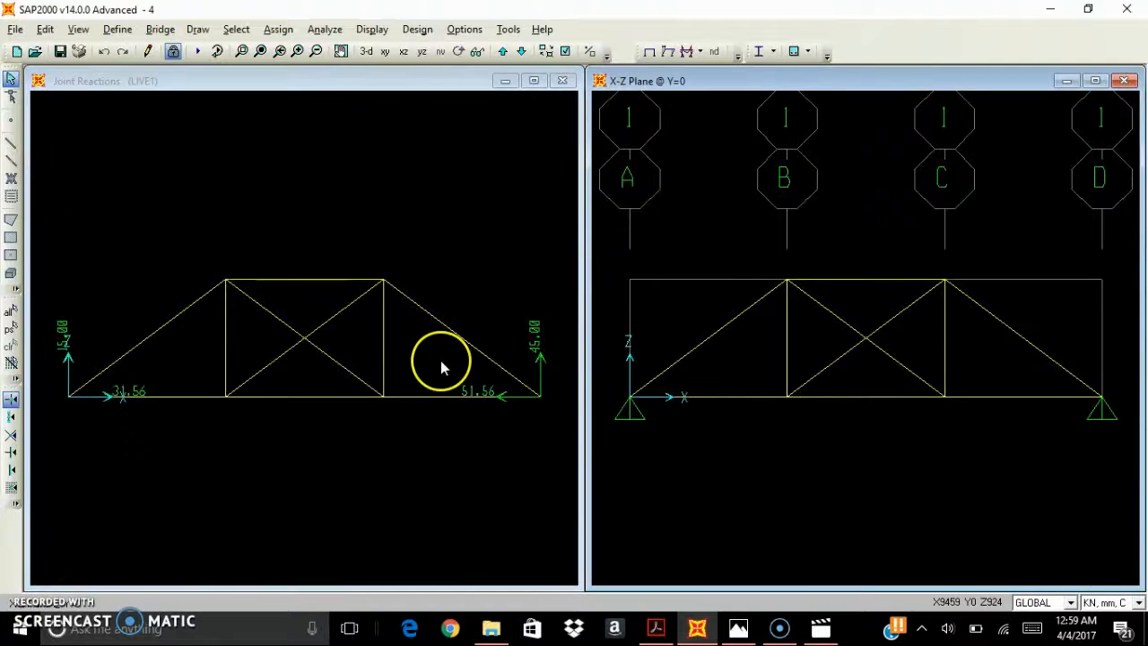
Show the axial force diagram of the frames for LIVE1 in the second window
click(701, 52)
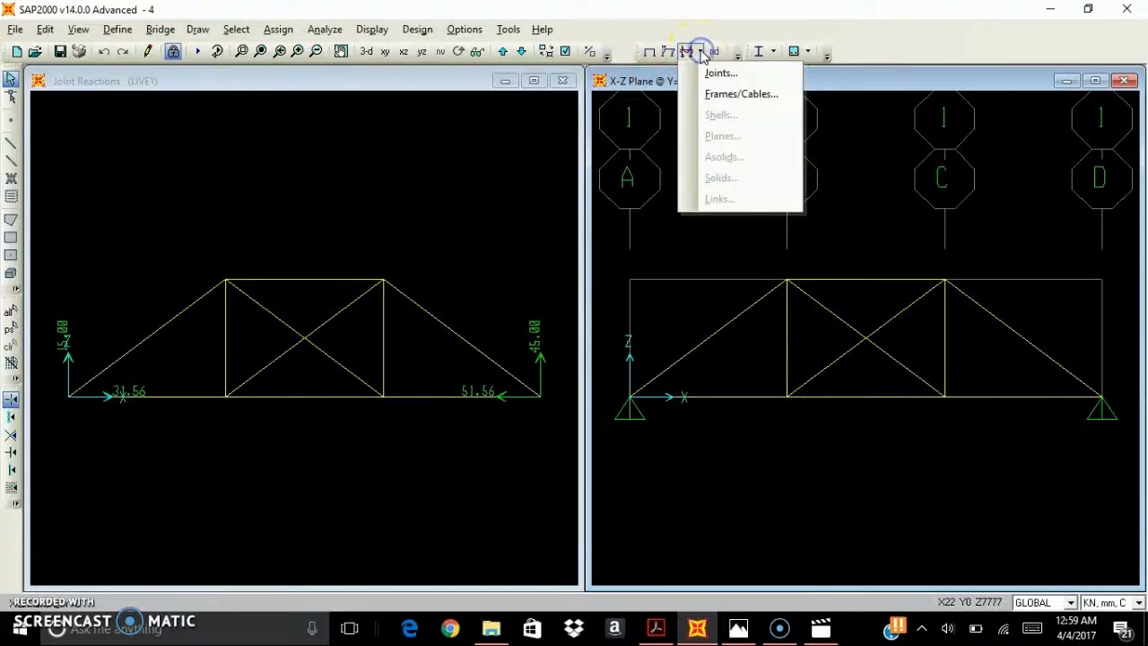
click(722, 95)
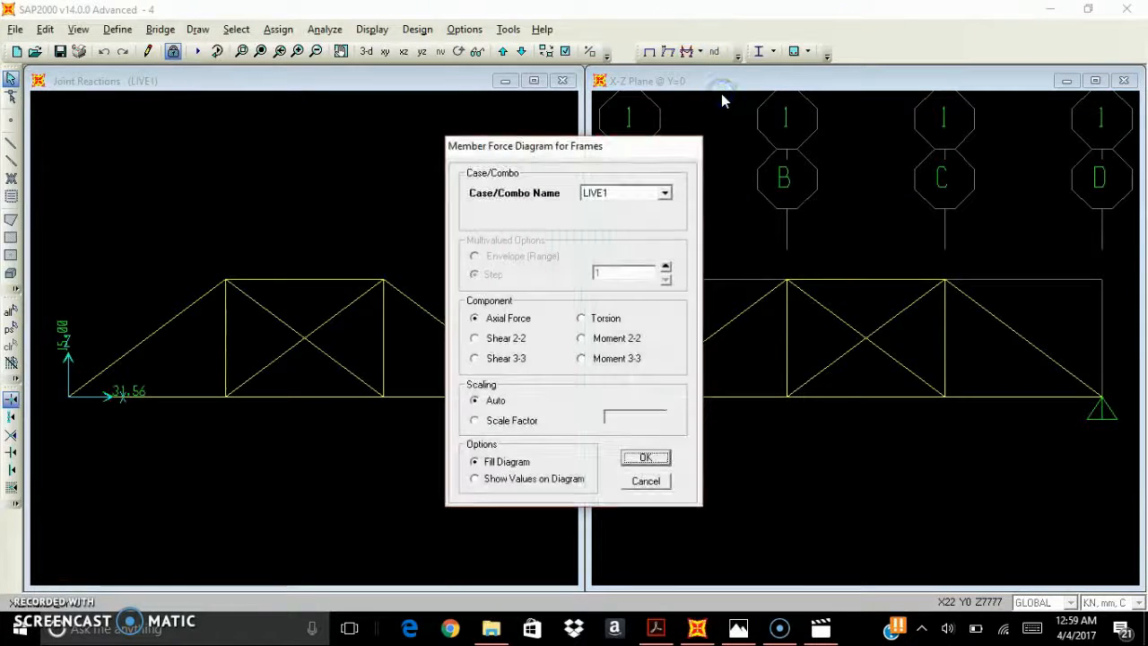
click(664, 194)
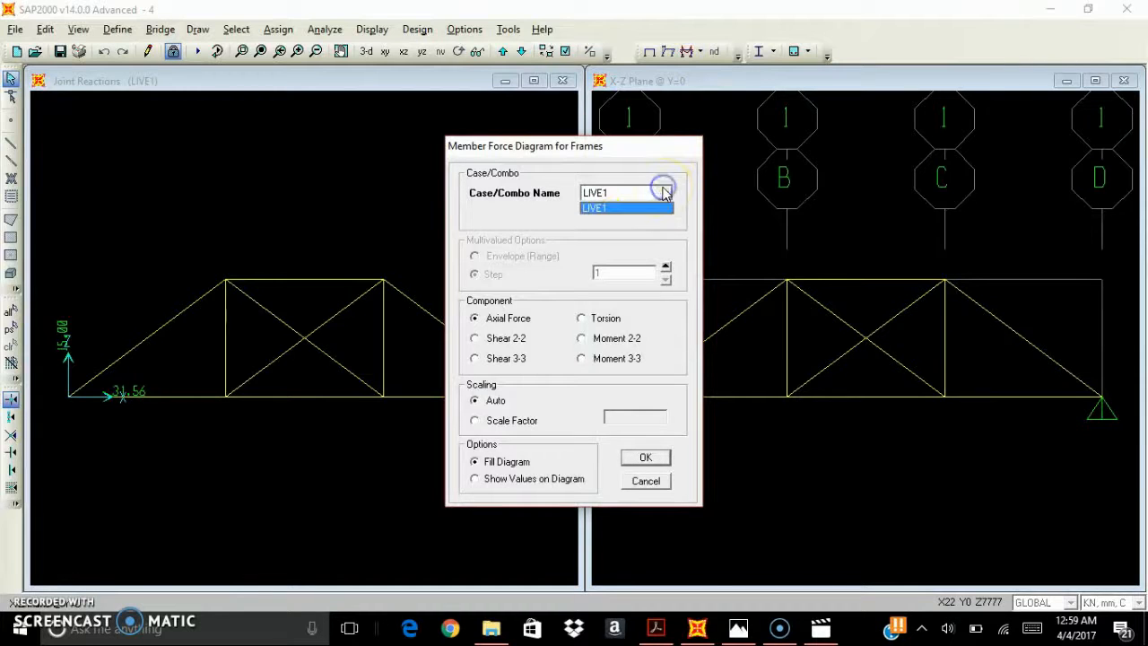
click(664, 192)
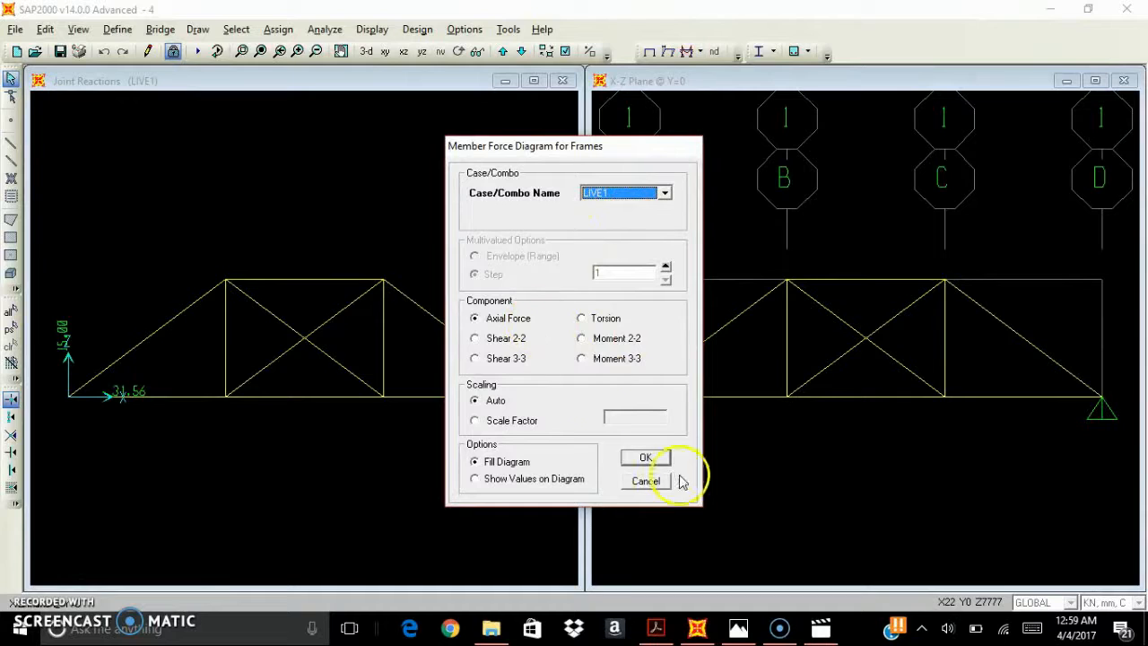
click(647, 459)
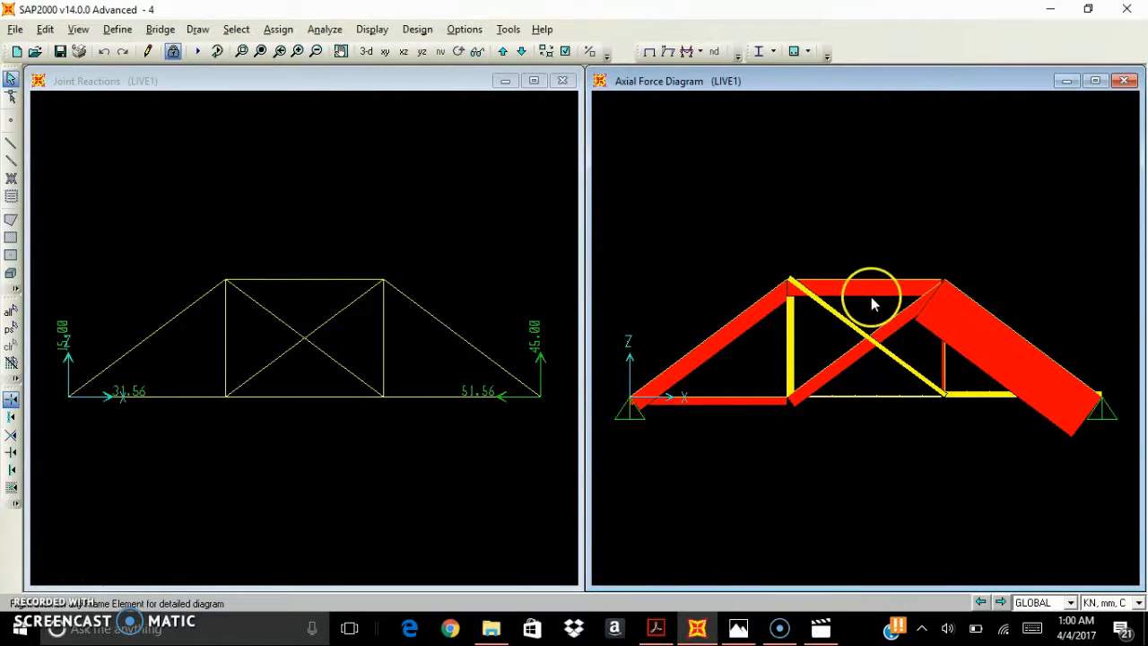
Redisplay the LIVE1 axial force diagram with values shown on the diagram
click(702, 51)
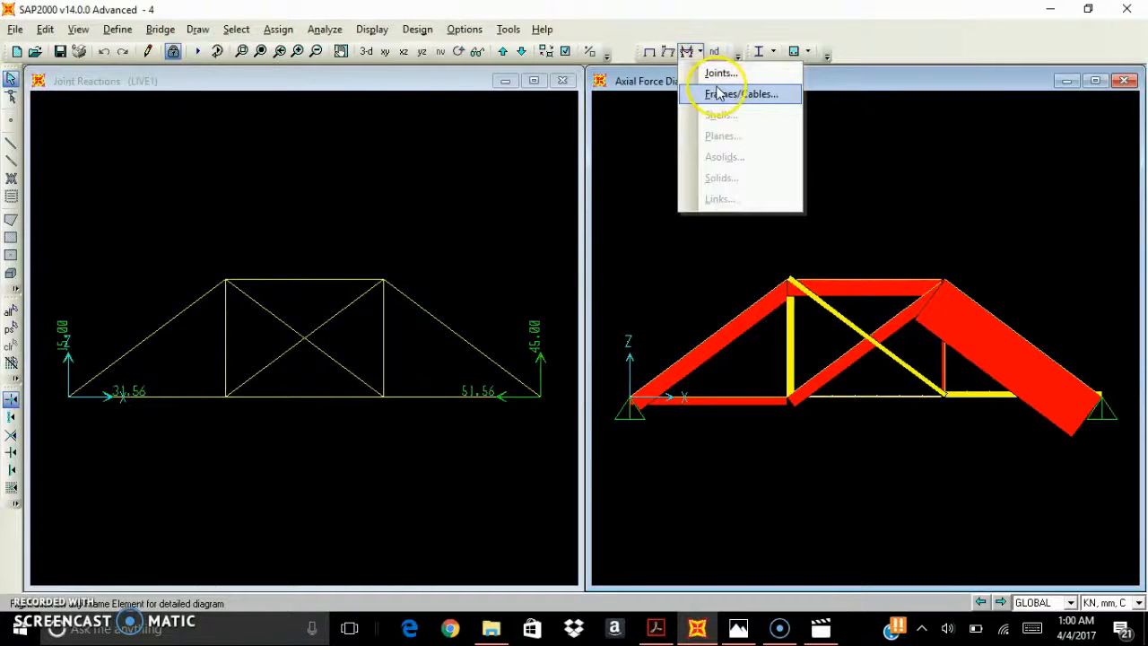
click(717, 93)
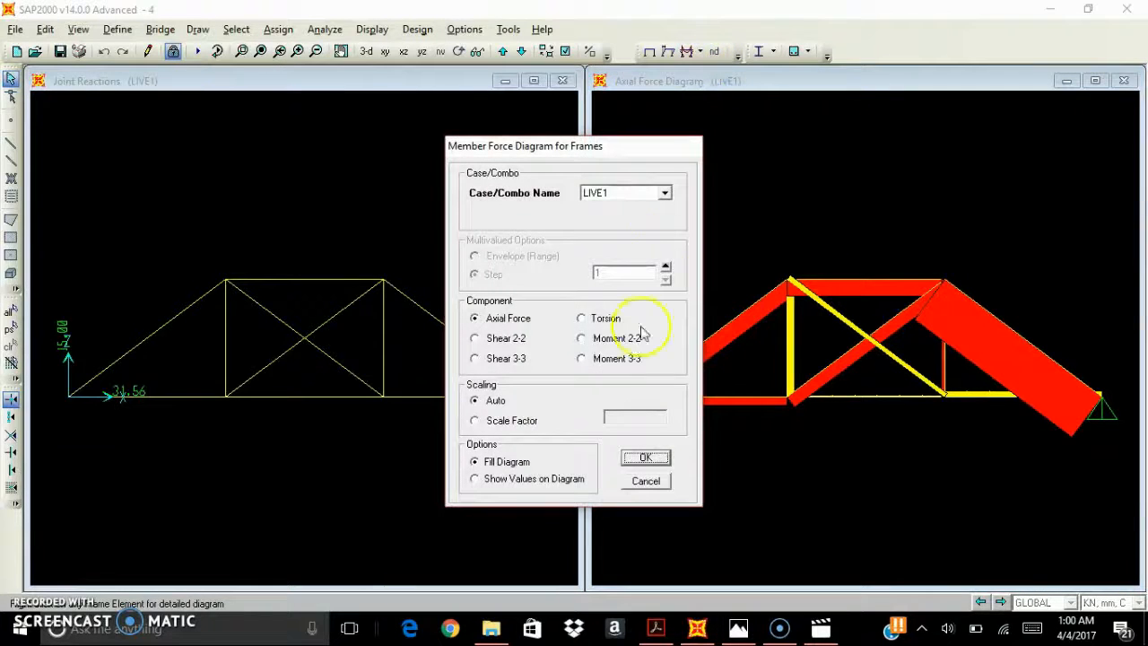
click(497, 477)
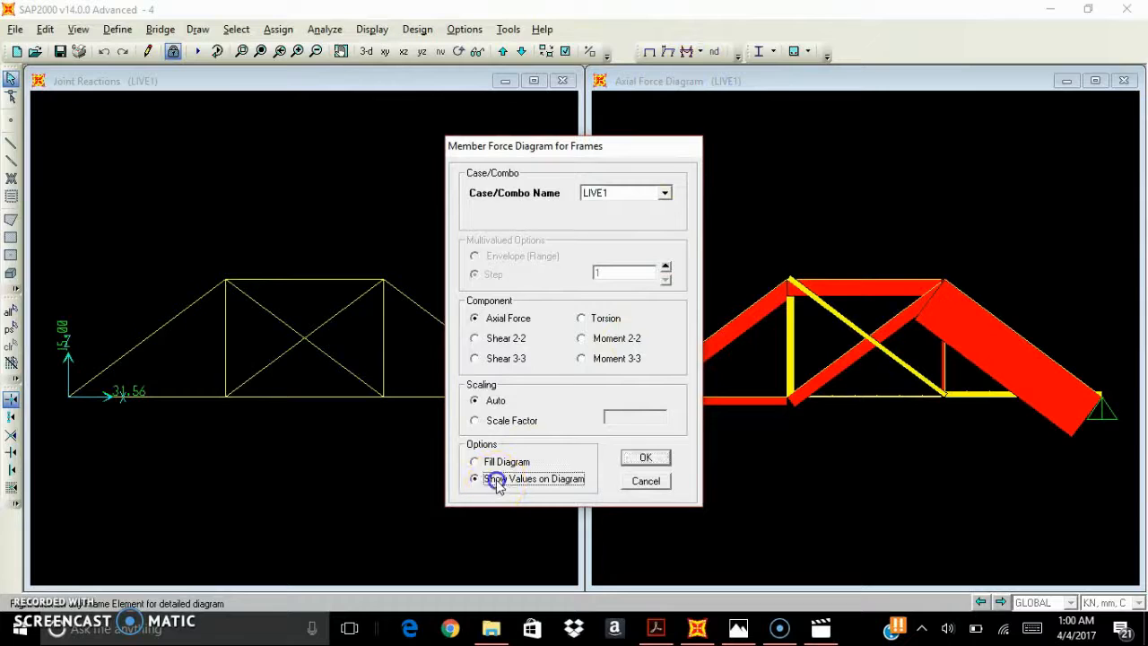
click(646, 458)
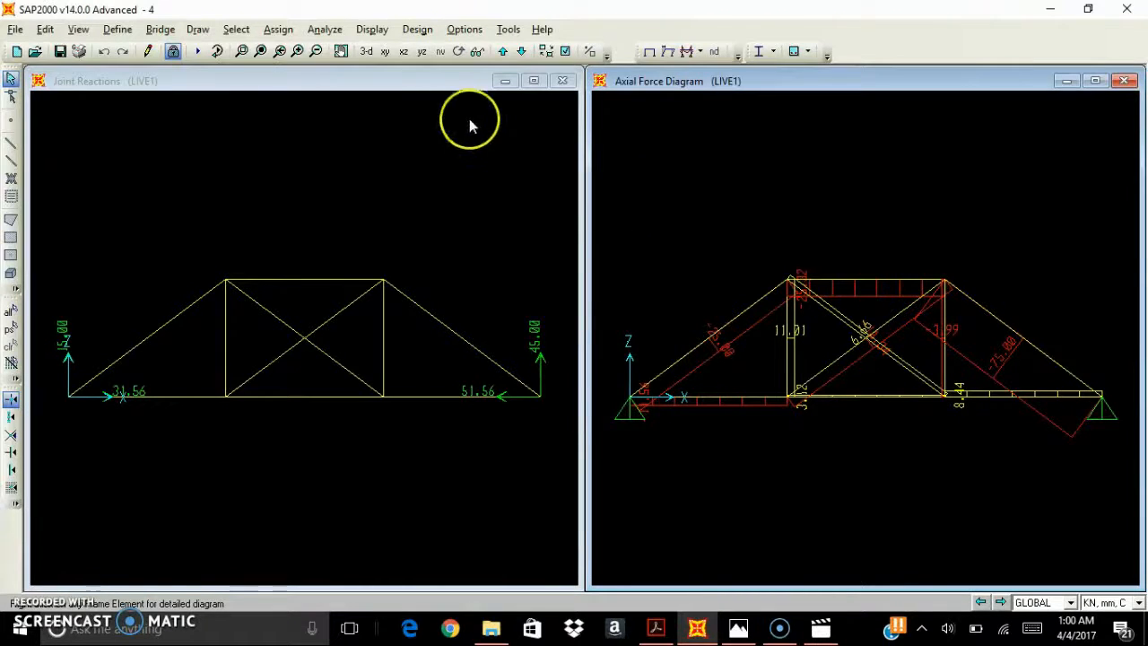
Open the display tables and select only the Element Forces - Frames analysis result table
click(434, 30)
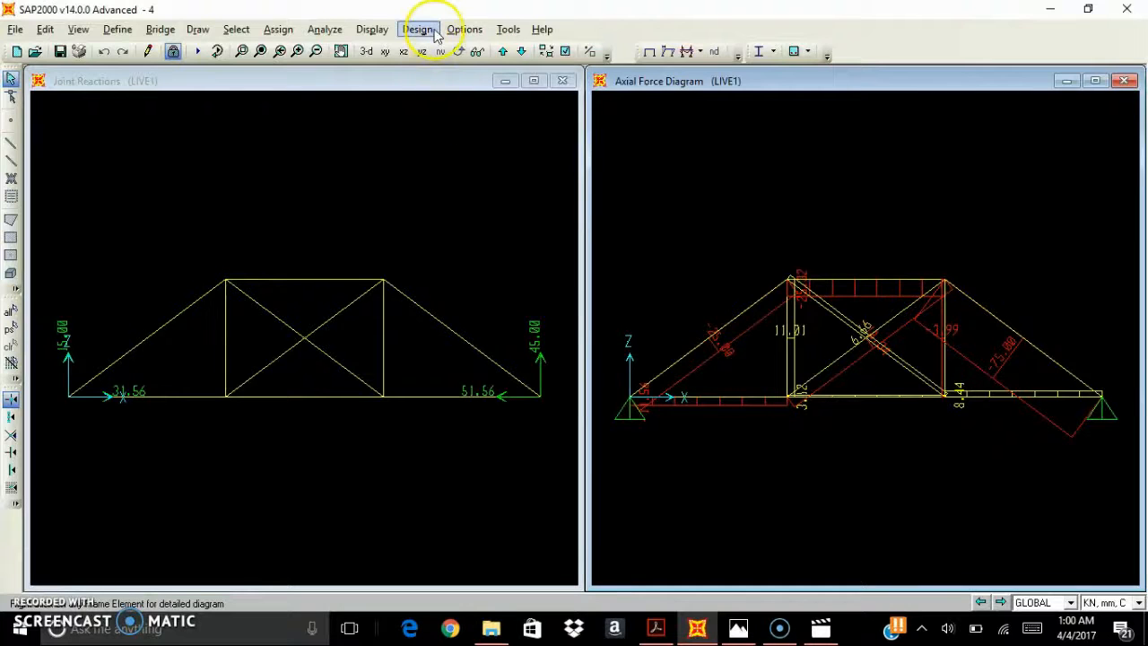
click(381, 32)
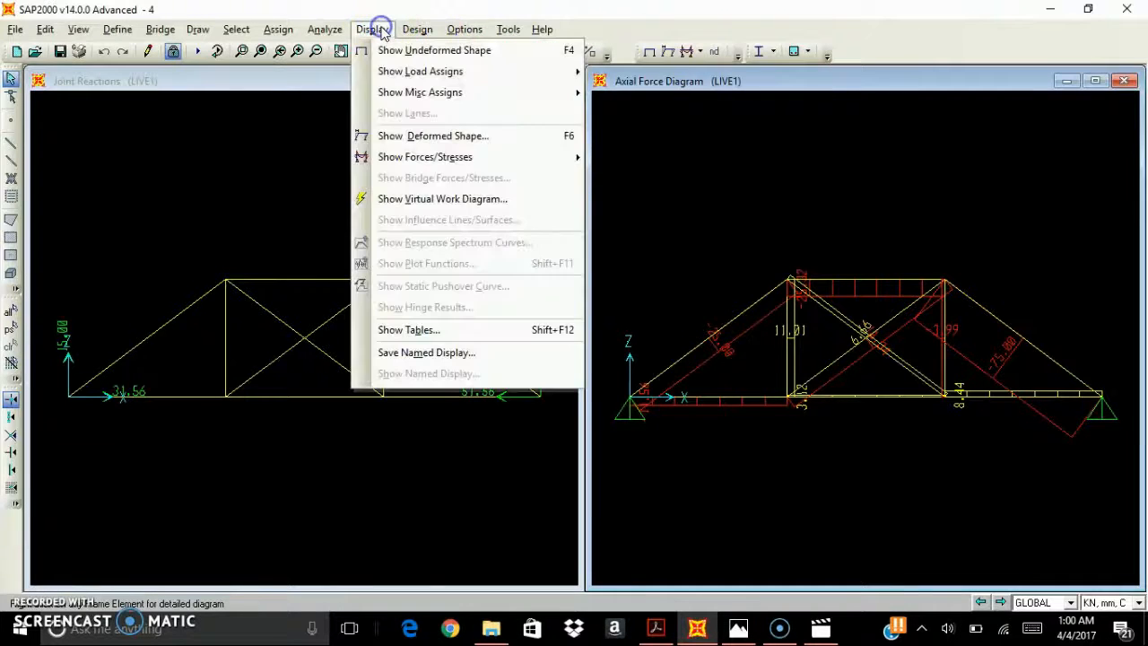
click(448, 330)
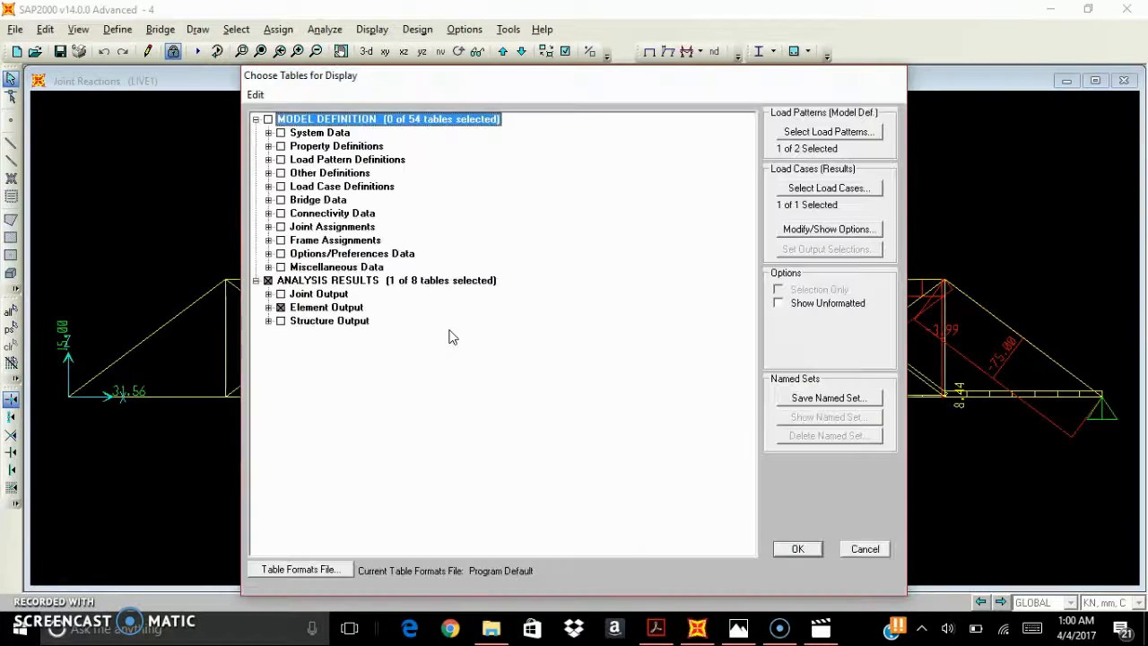
click(267, 280)
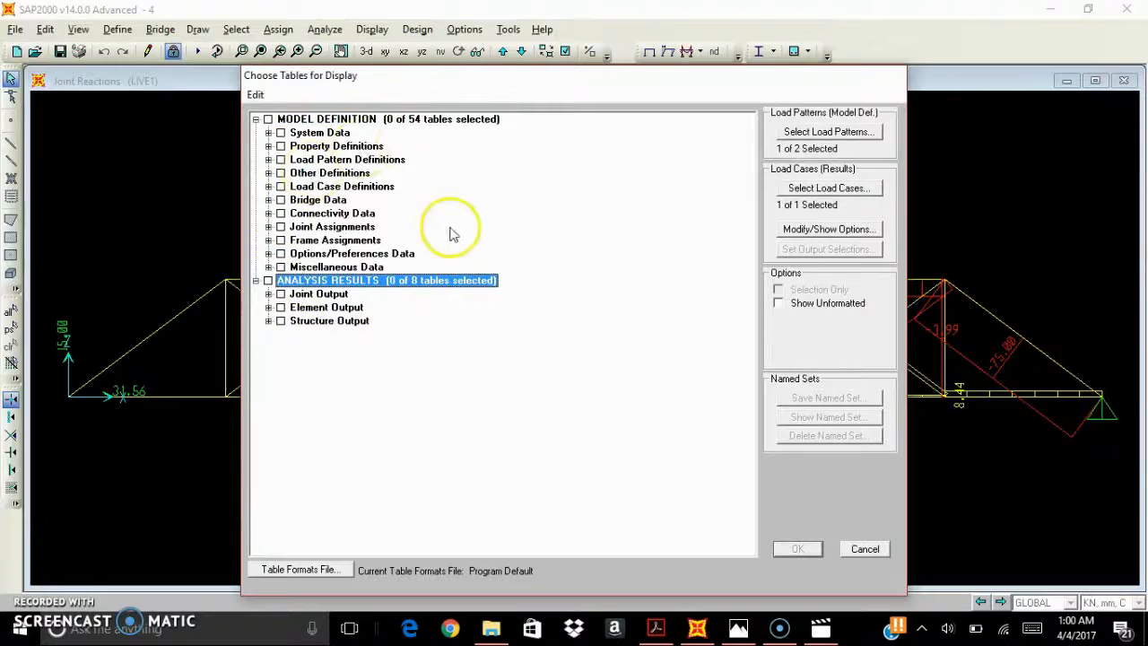
click(268, 294)
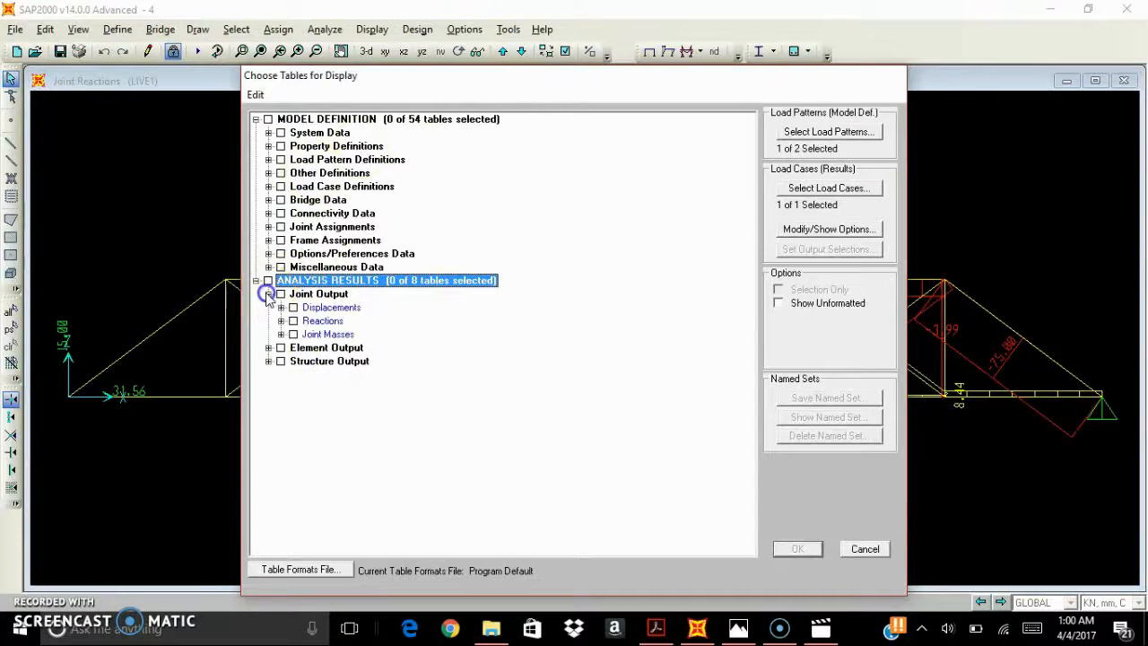
click(268, 347)
click(281, 361)
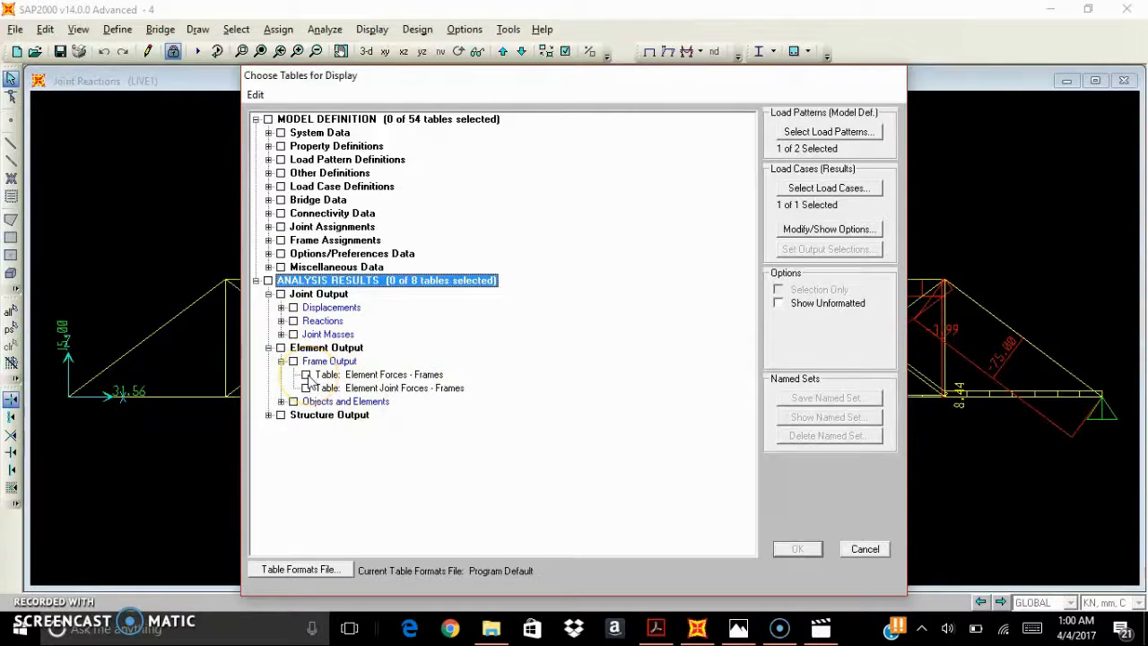
click(306, 375)
click(306, 375)
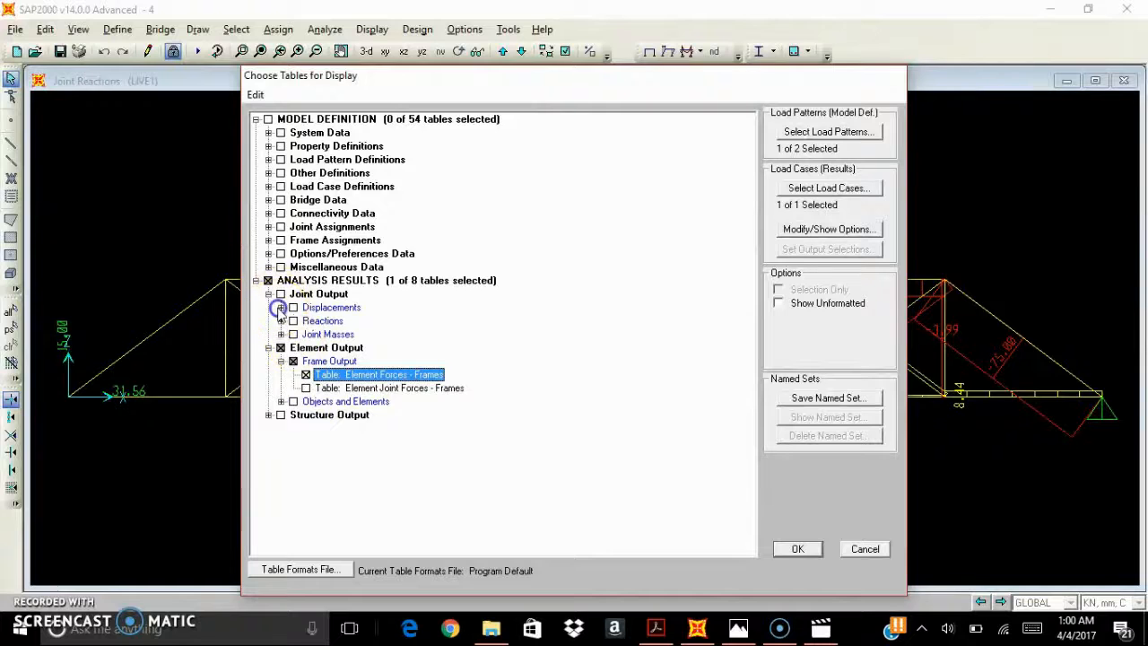
Add the Joint Displacements and Joint Reactions tables to the selection
click(281, 308)
click(306, 321)
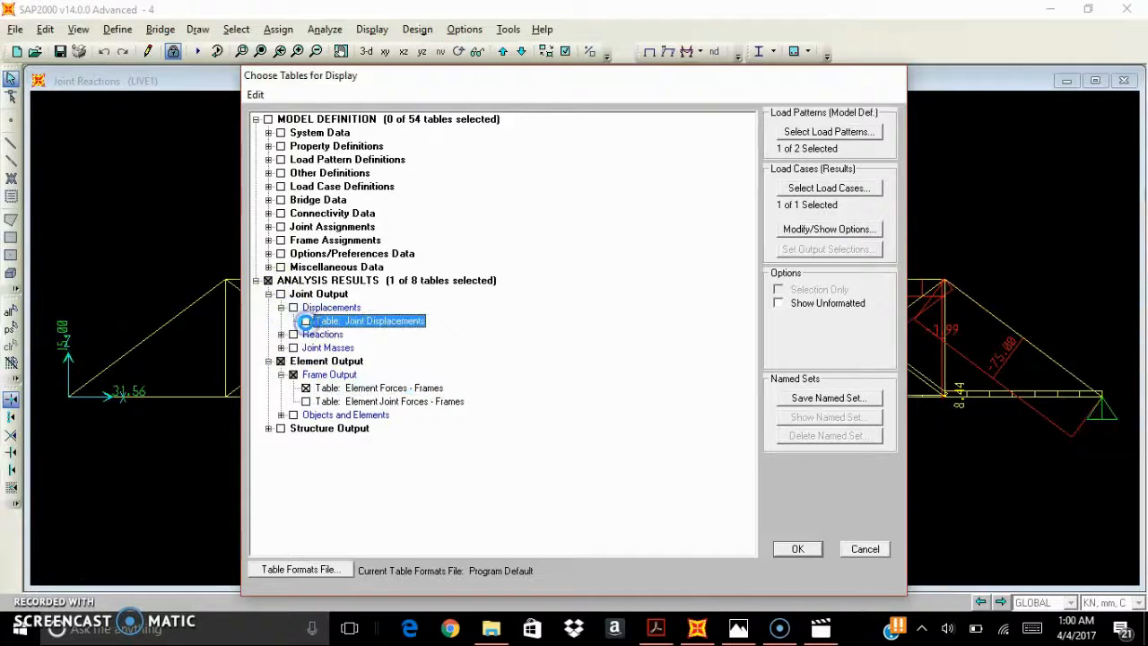
click(306, 321)
click(281, 335)
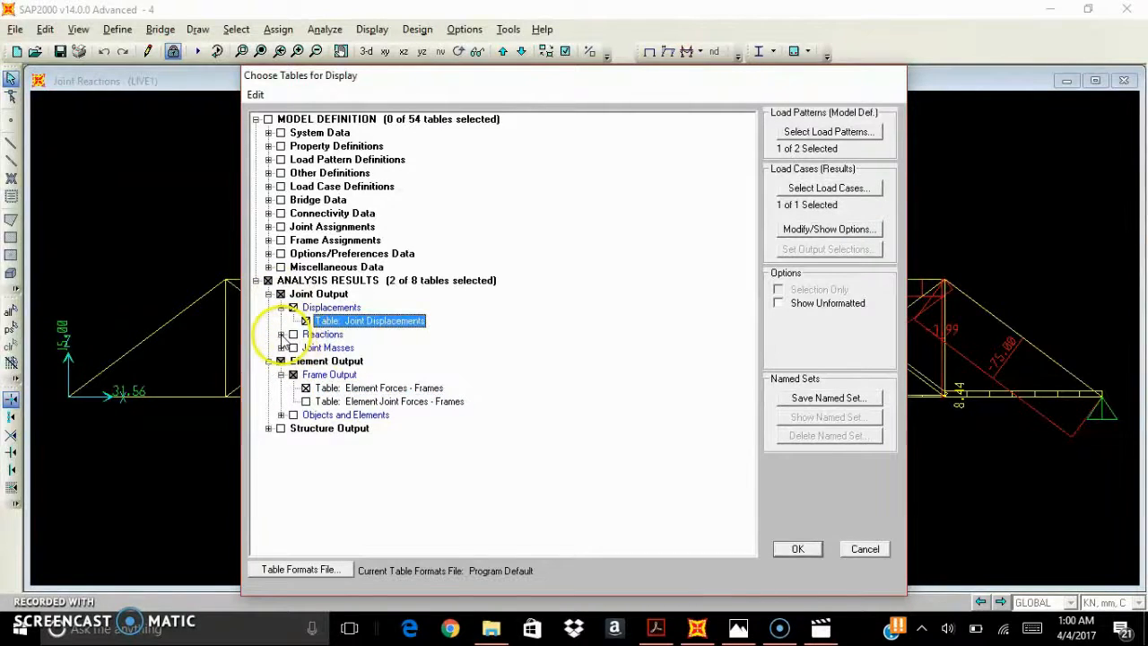
click(306, 347)
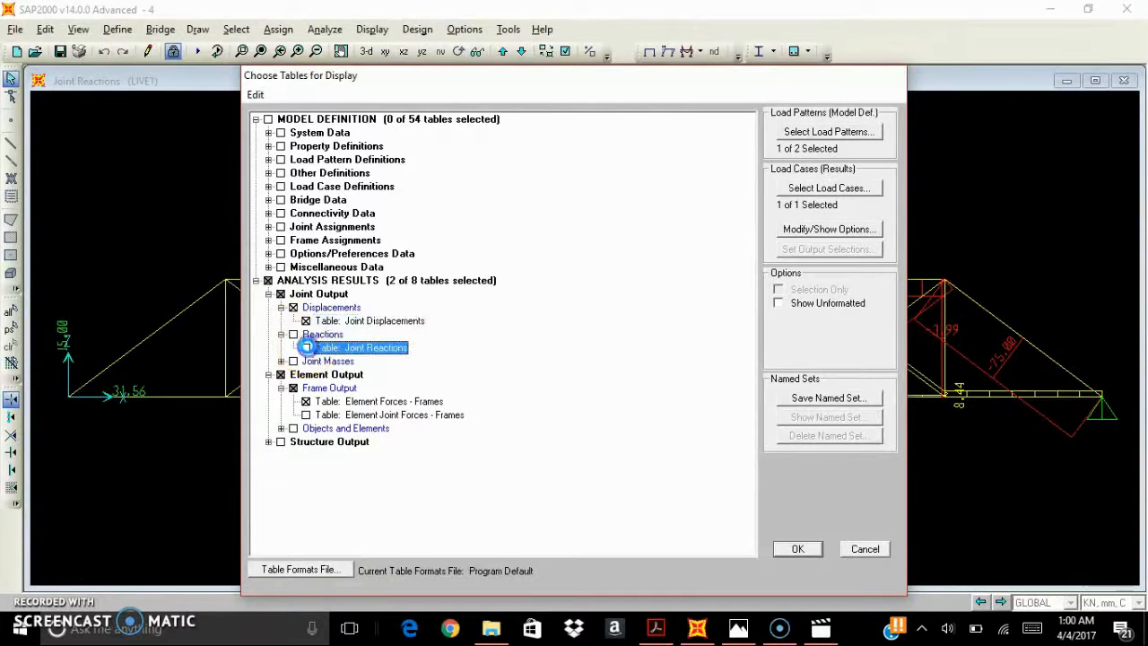
click(306, 347)
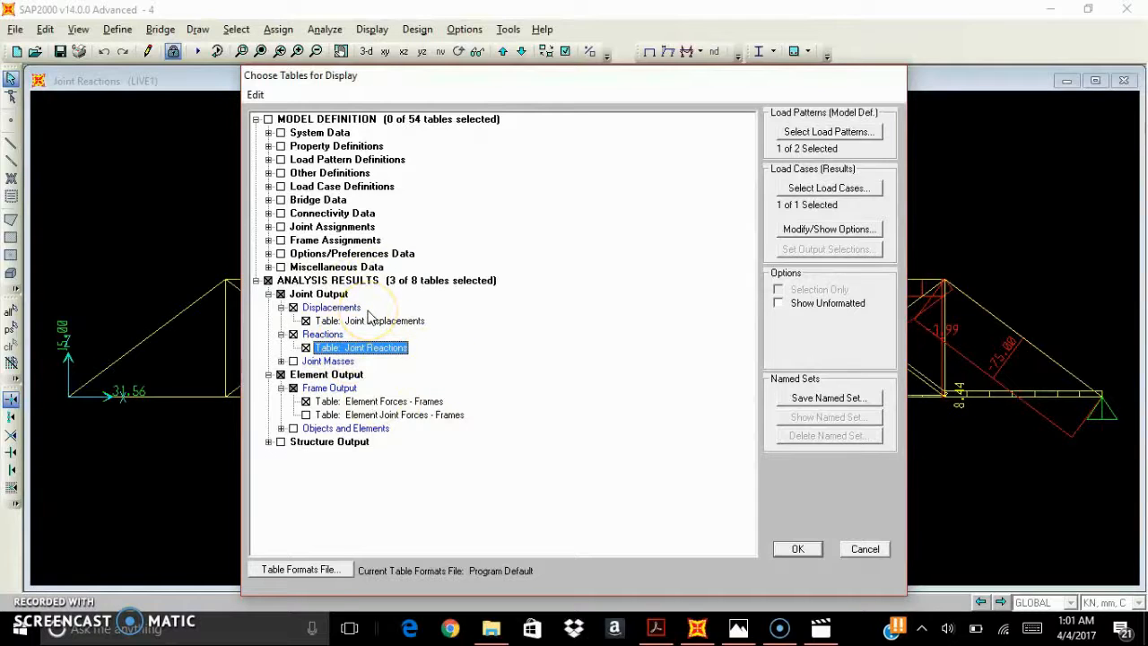
Limit the table load patterns to LIVE and display the selected result tables
click(840, 132)
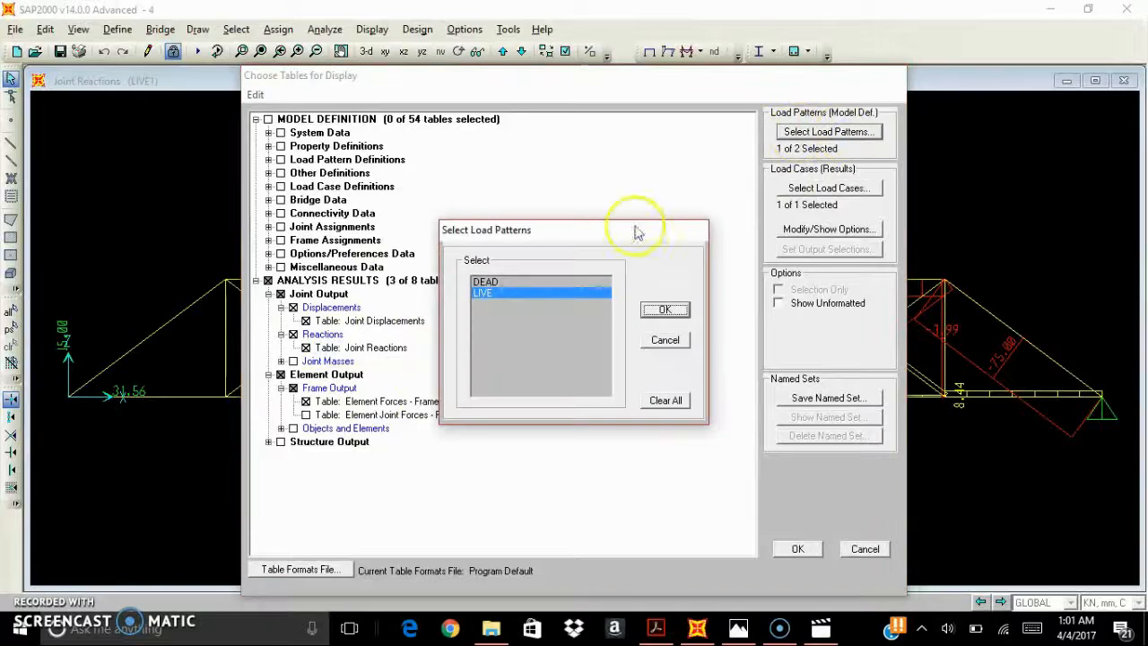
click(521, 299)
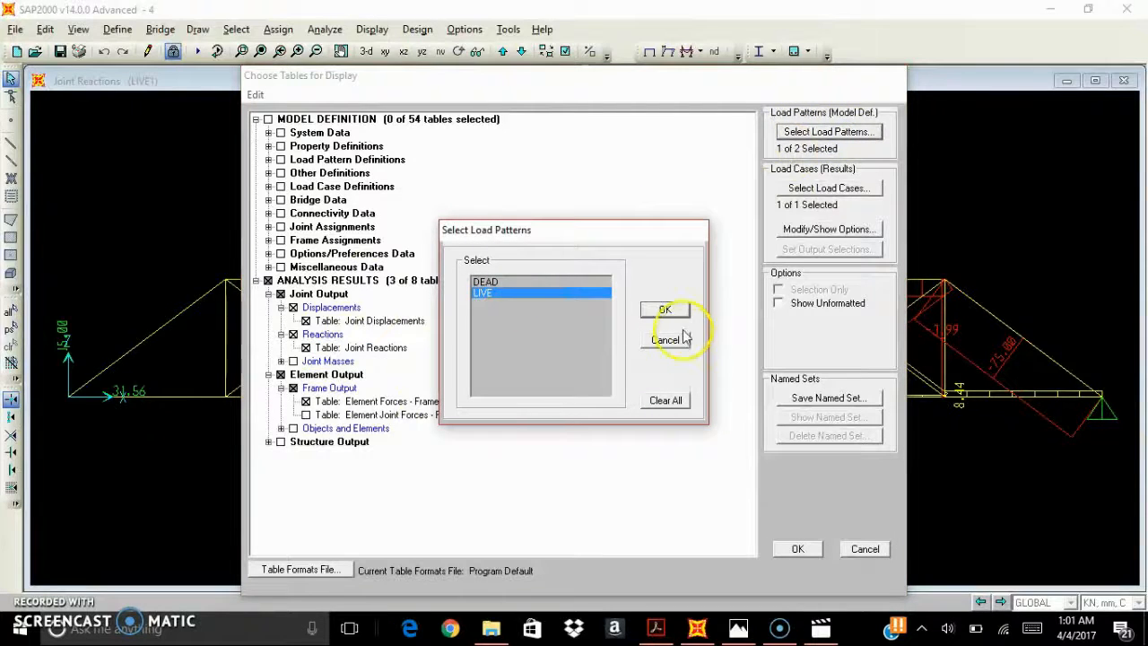
click(664, 309)
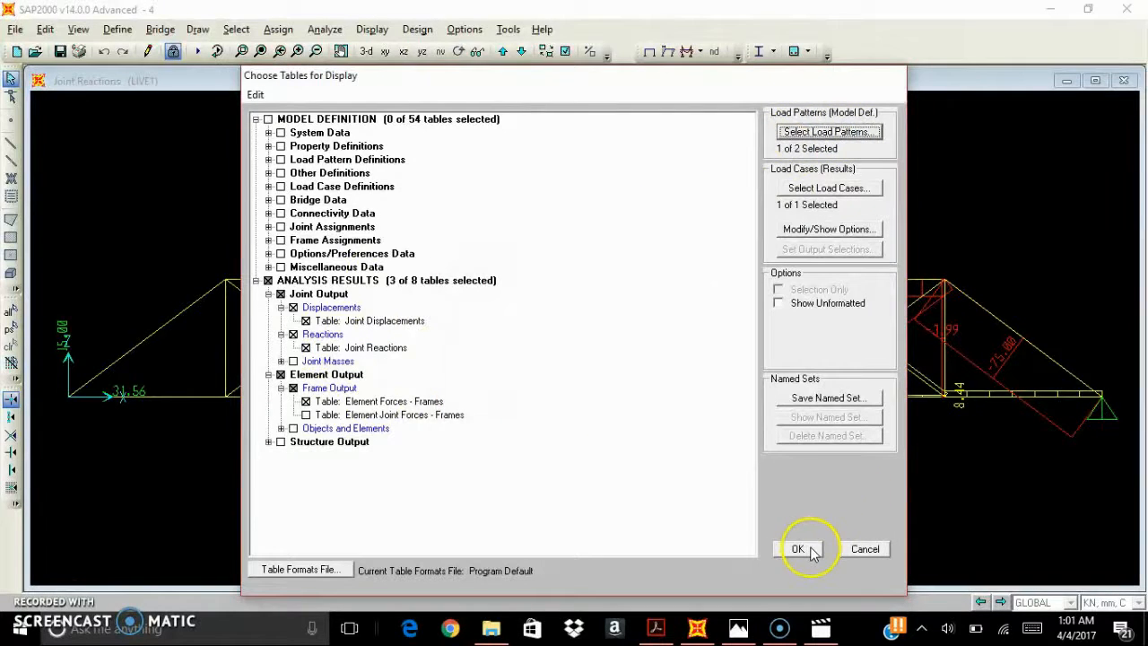
click(801, 549)
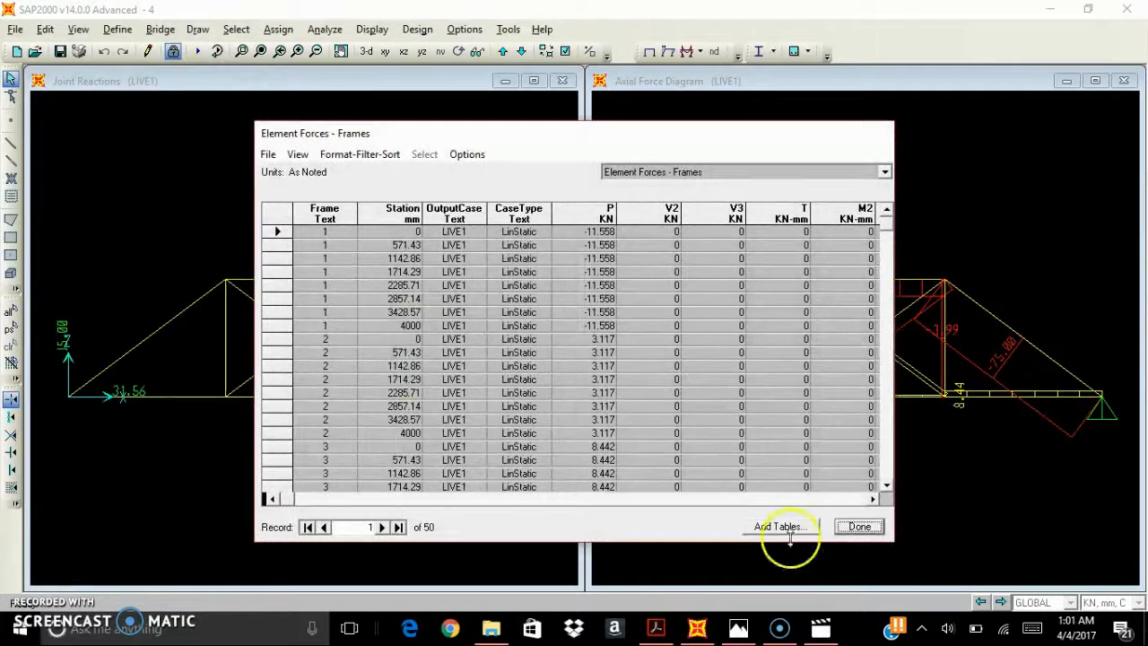
Switch between the Joint Reactions and Joint Displacements tables to review them
click(833, 172)
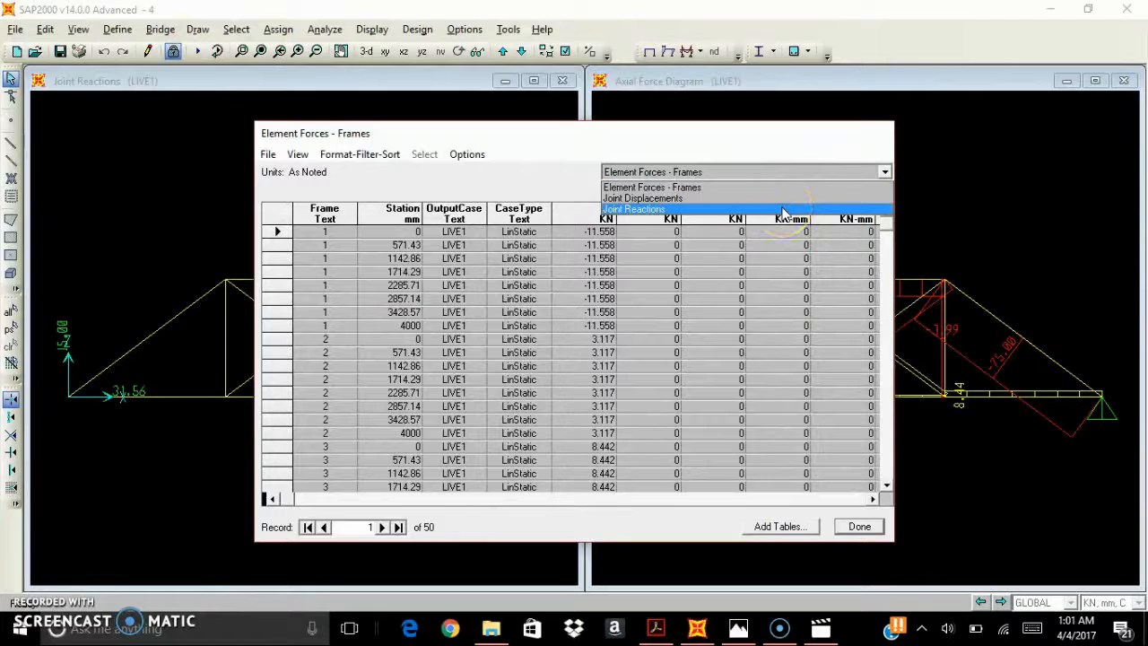
click(783, 210)
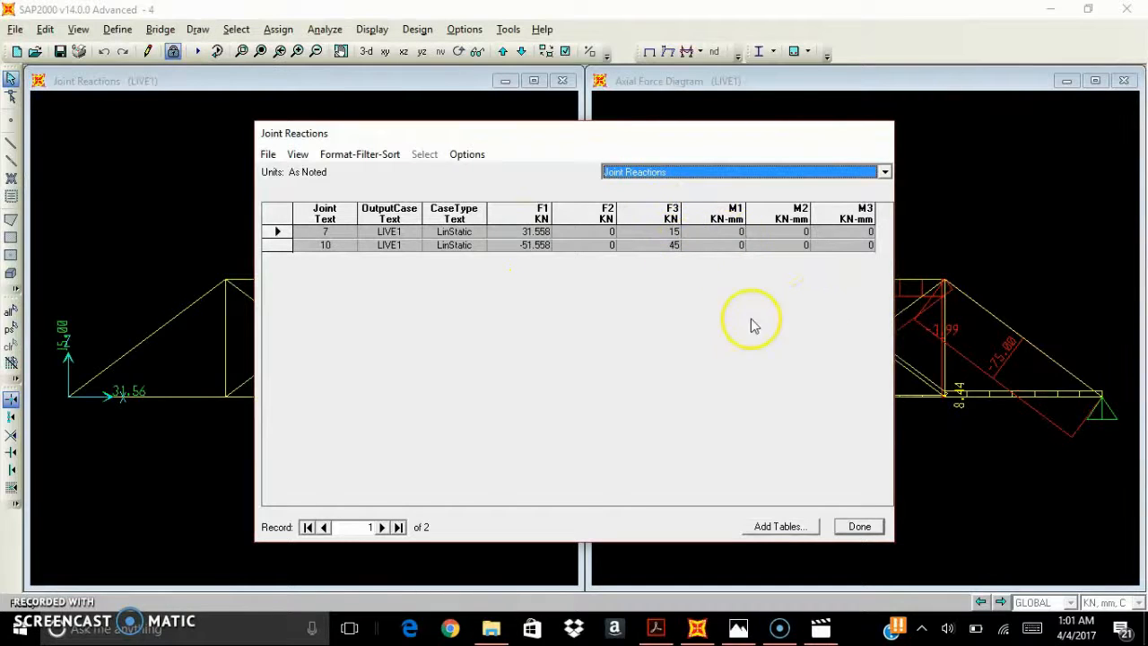
click(727, 172)
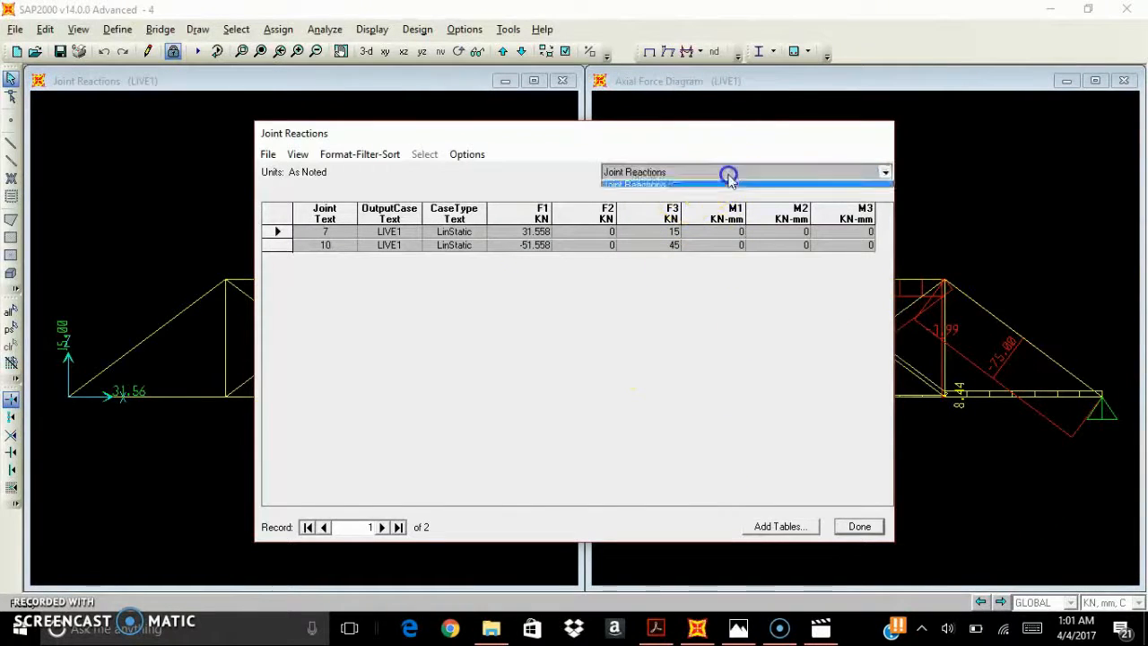
click(712, 198)
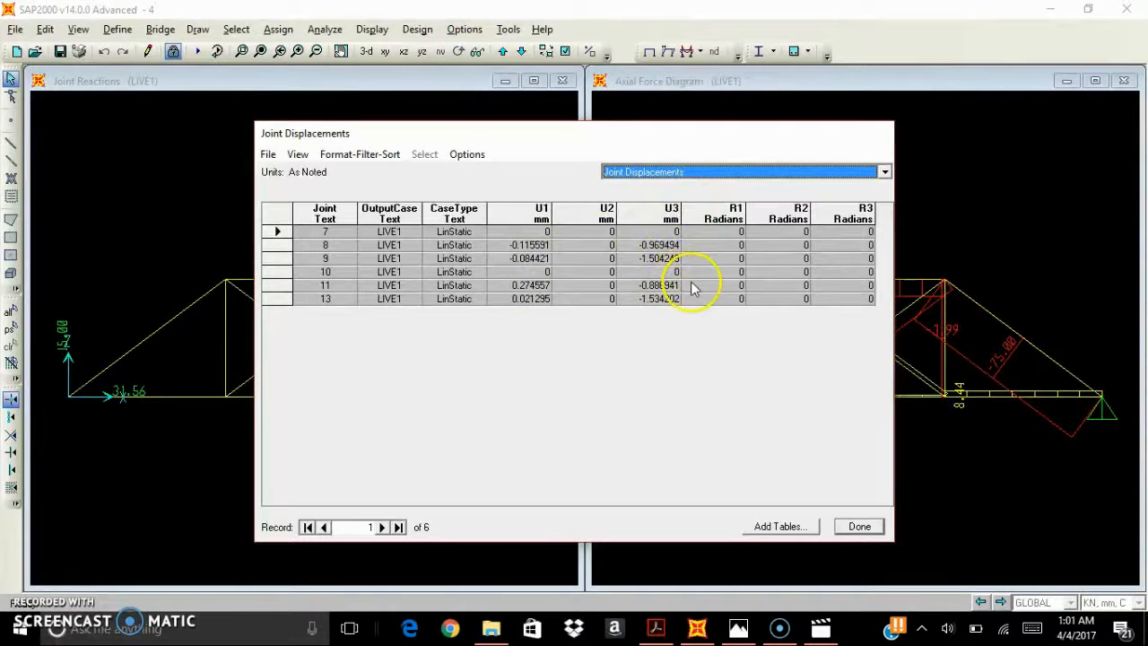
click(267, 155)
click(239, 174)
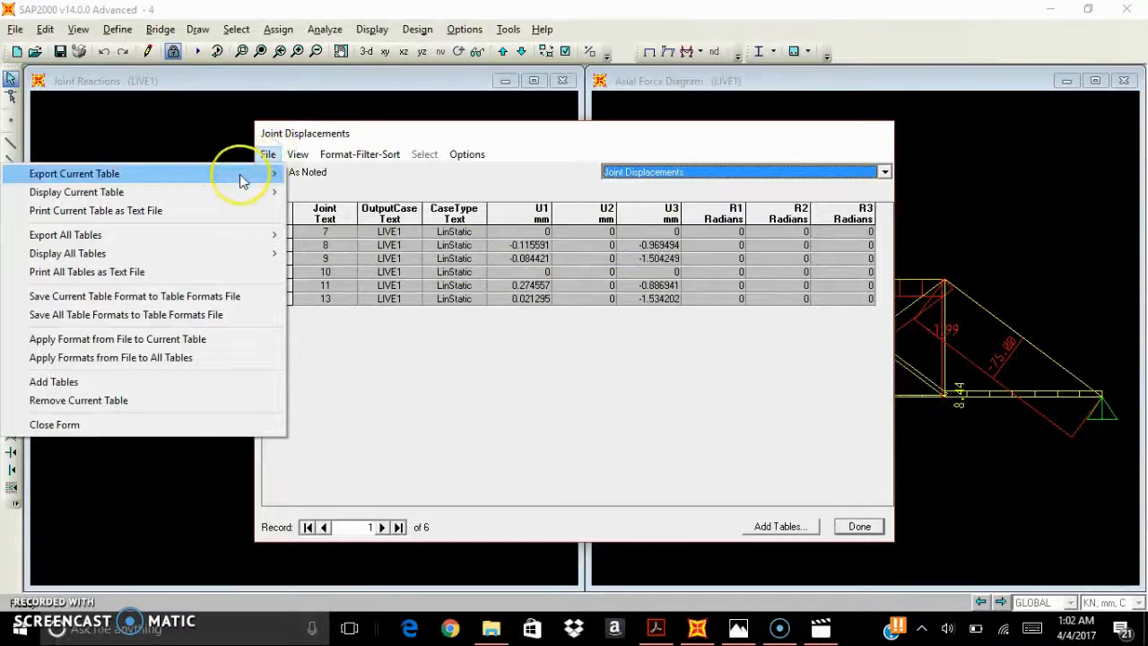
click(305, 179)
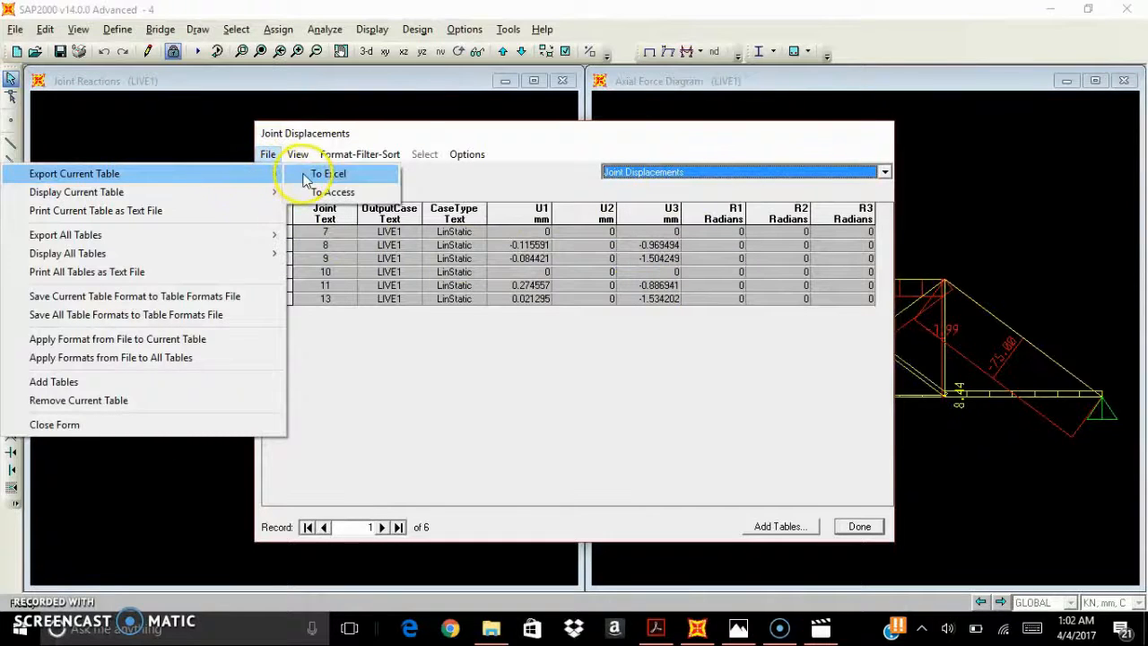
Review the Element Forces - Frames table by scrolling through the frame axial forces, then close the tables
click(848, 172)
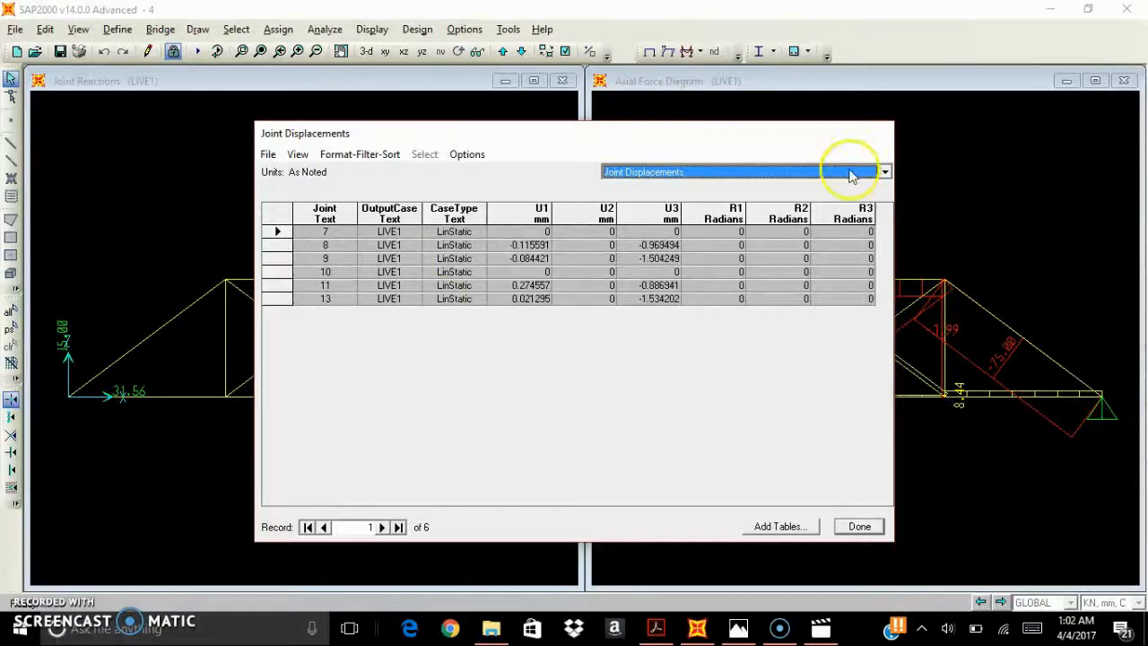
click(788, 188)
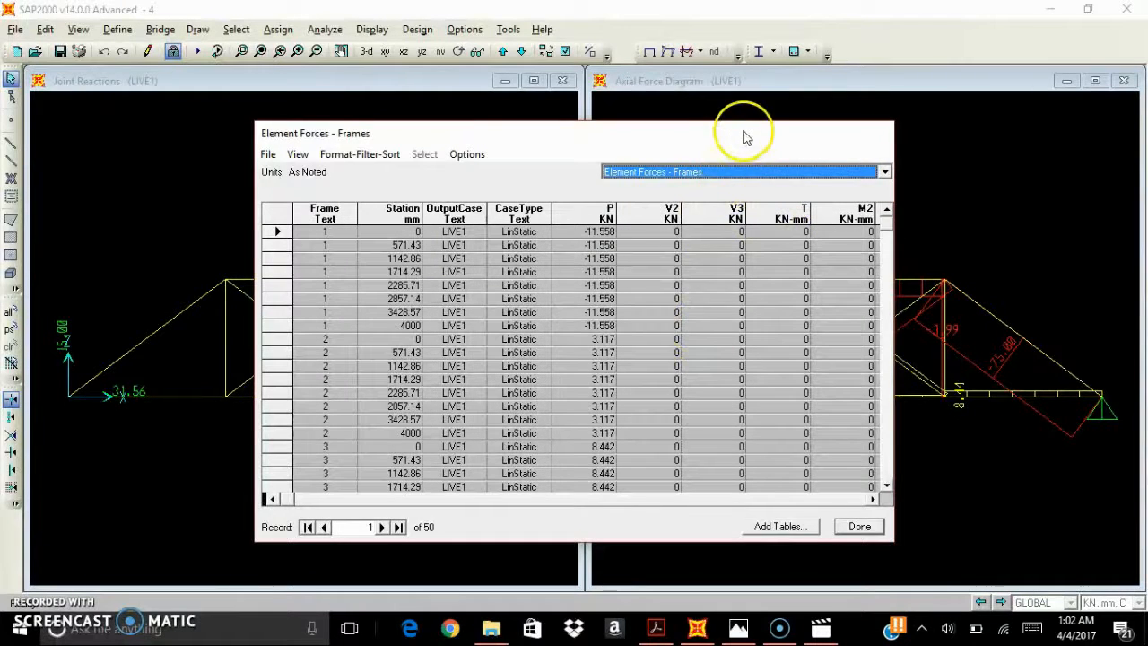
drag(743, 135, 467, 131)
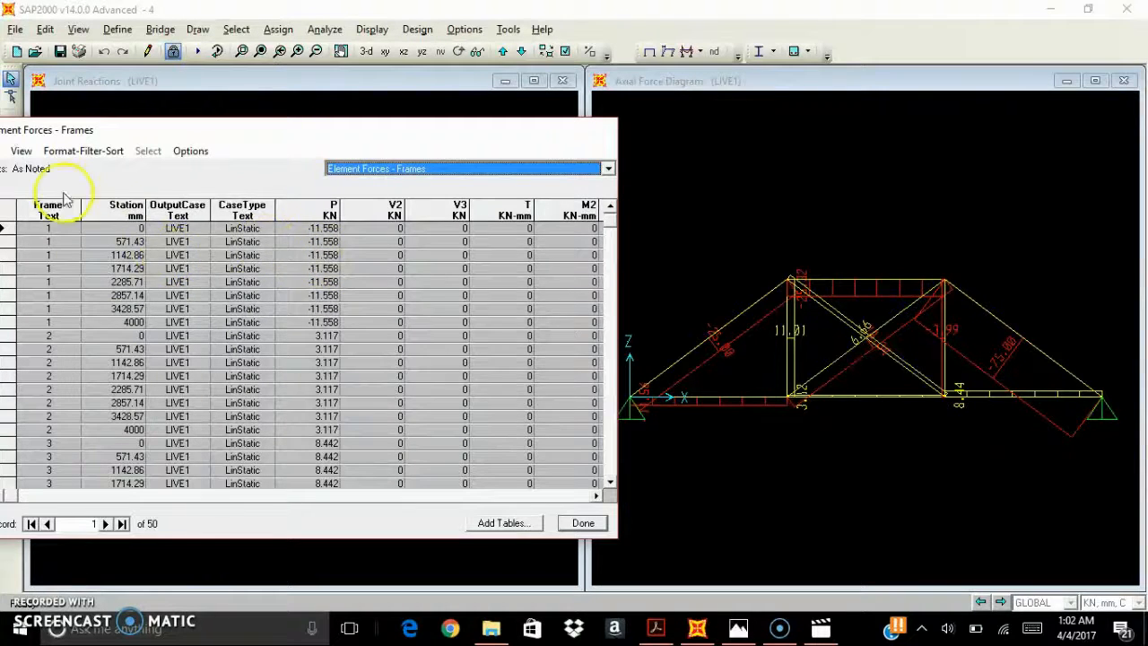
drag(264, 139, 404, 100)
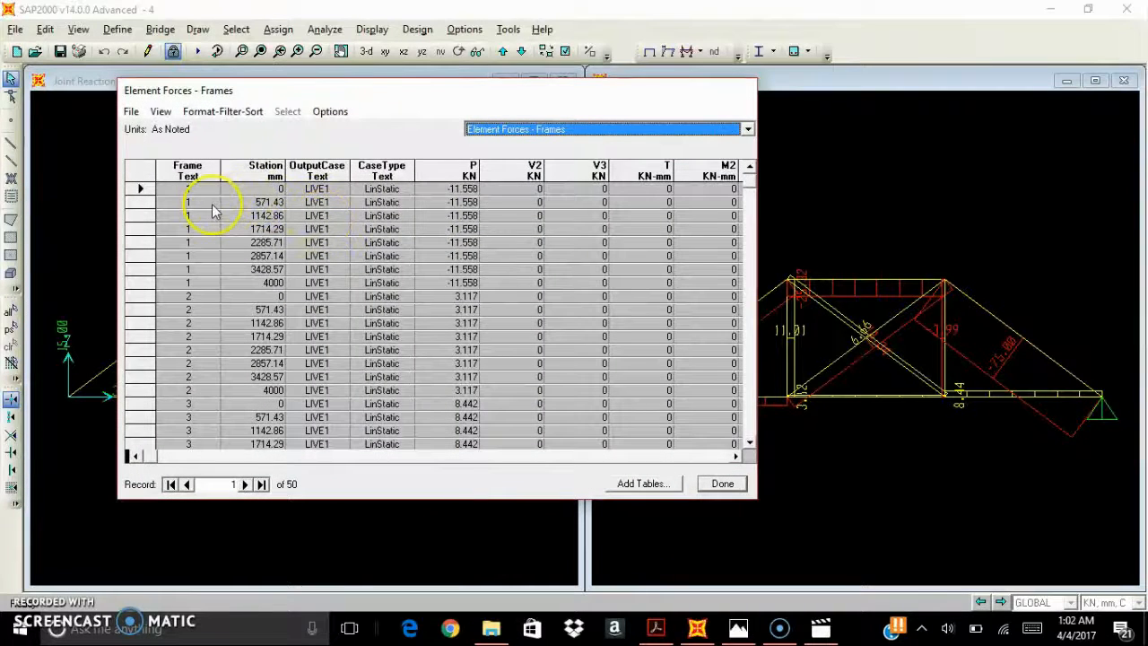
click(184, 188)
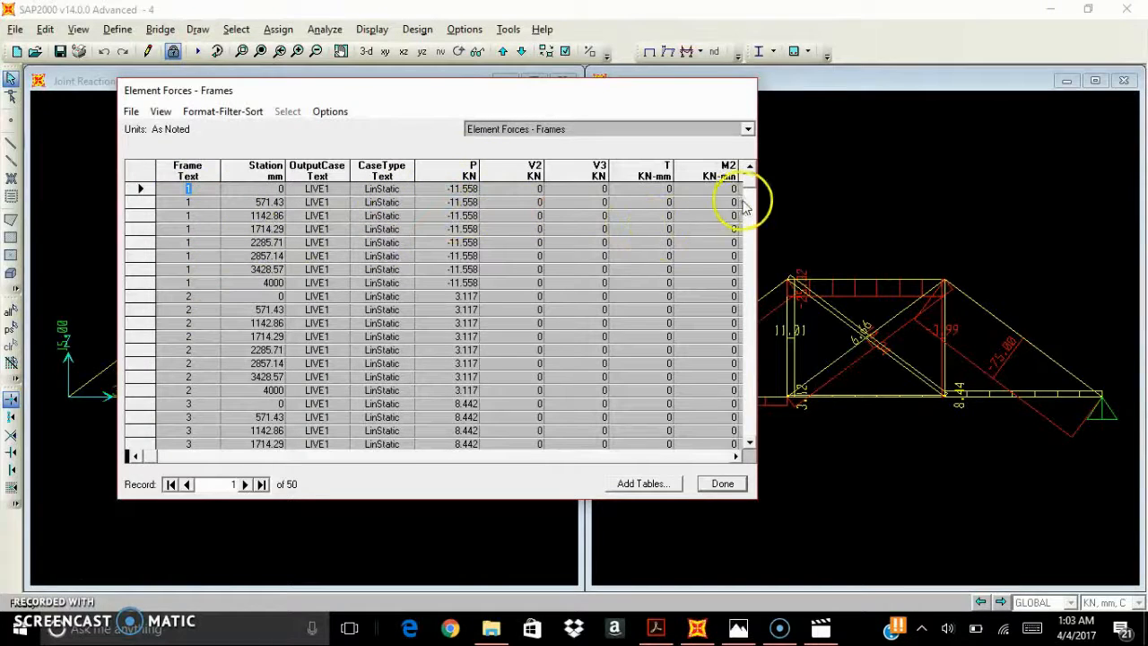
scroll(747, 190, down, 1)
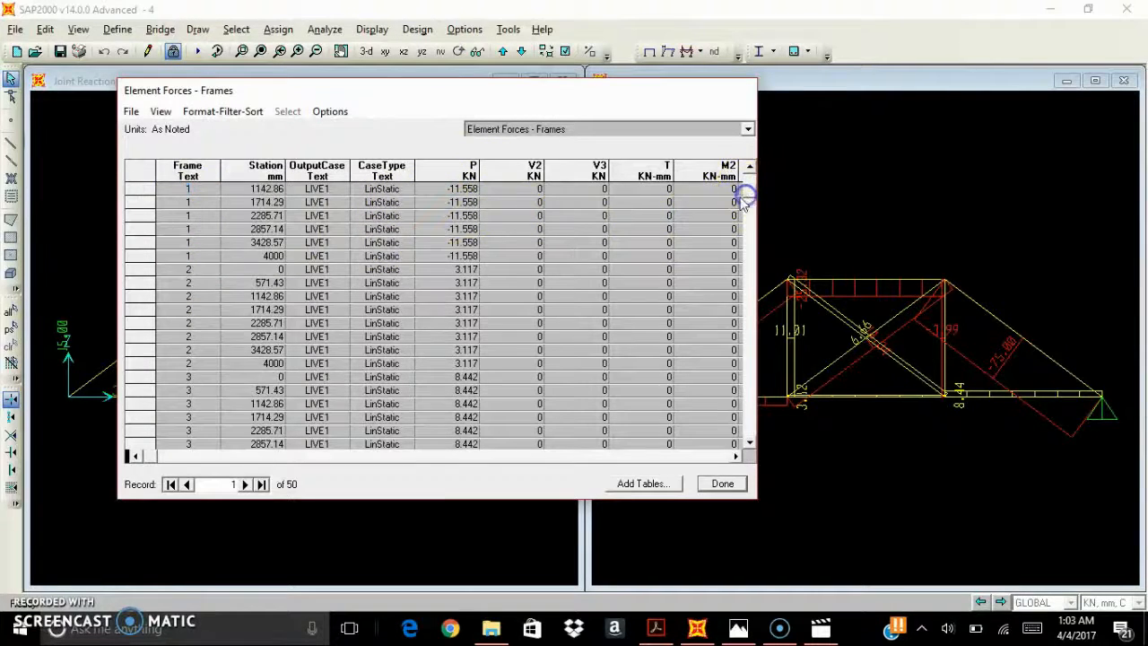
click(482, 271)
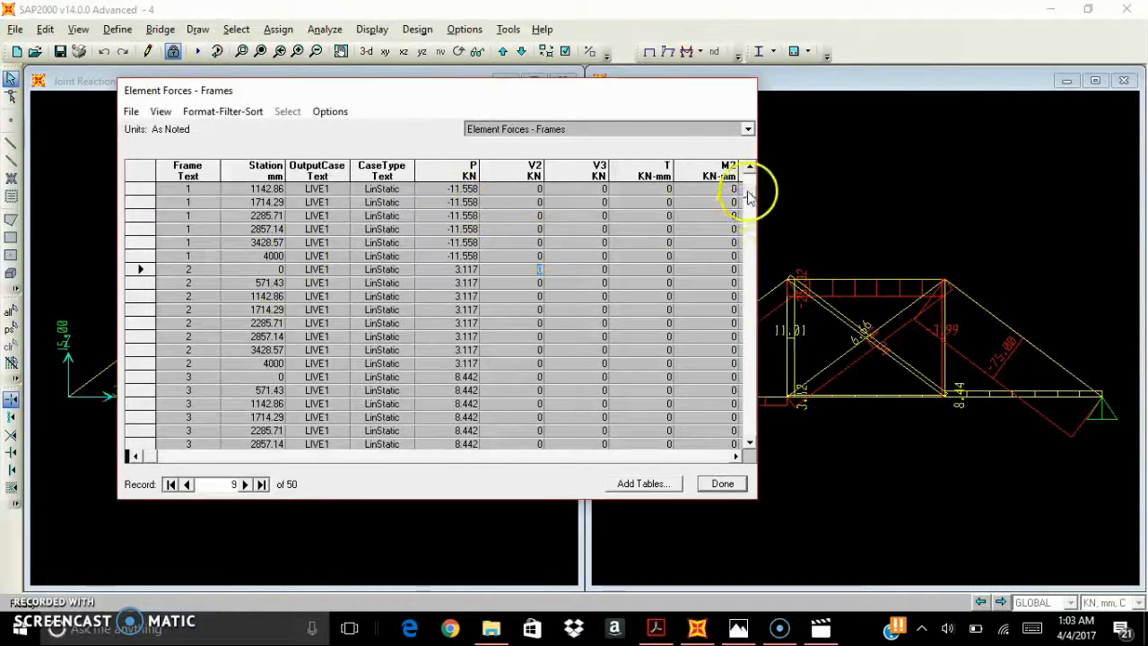
drag(745, 197, 749, 264)
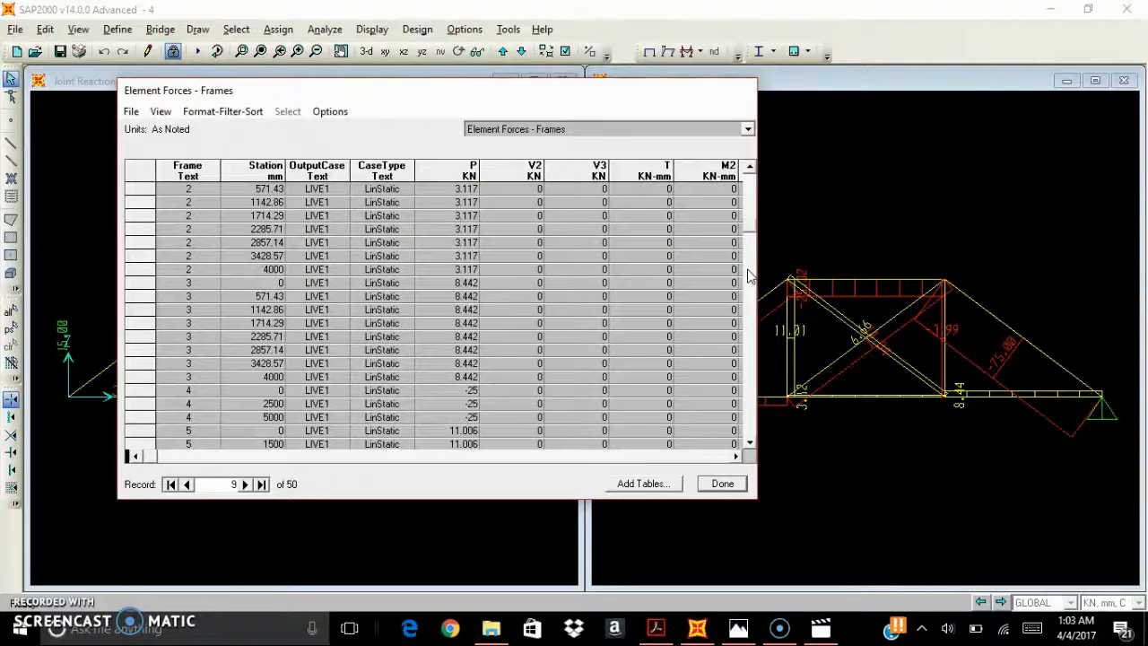
click(722, 484)
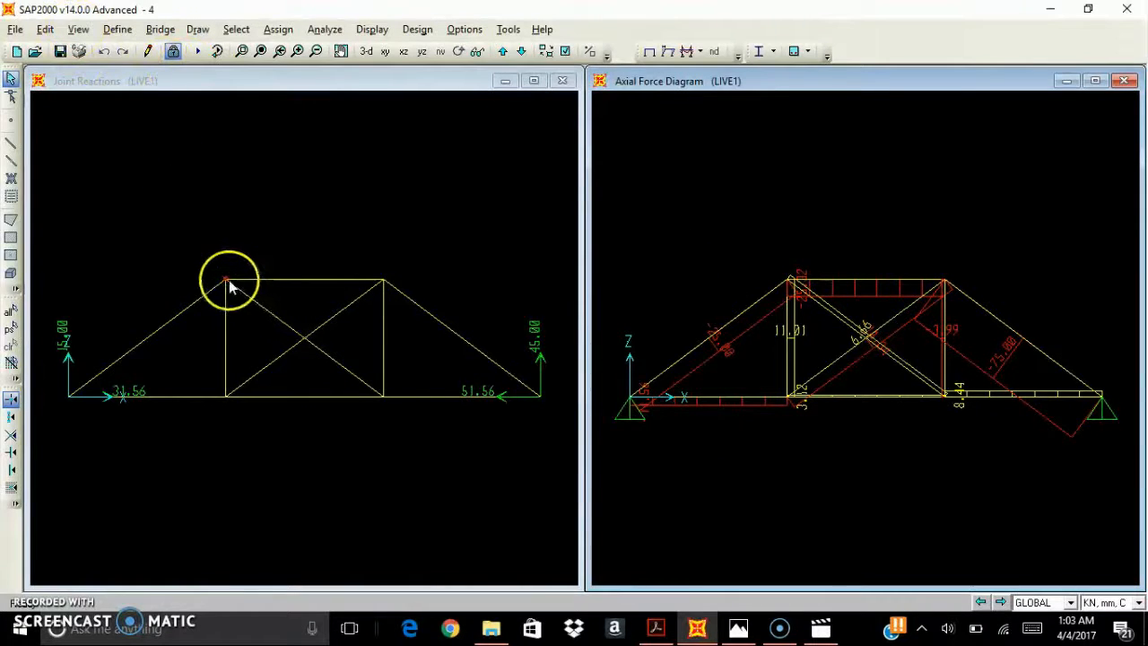
Turn on joint labels and frame labels in the display options of the axial force window
click(79, 28)
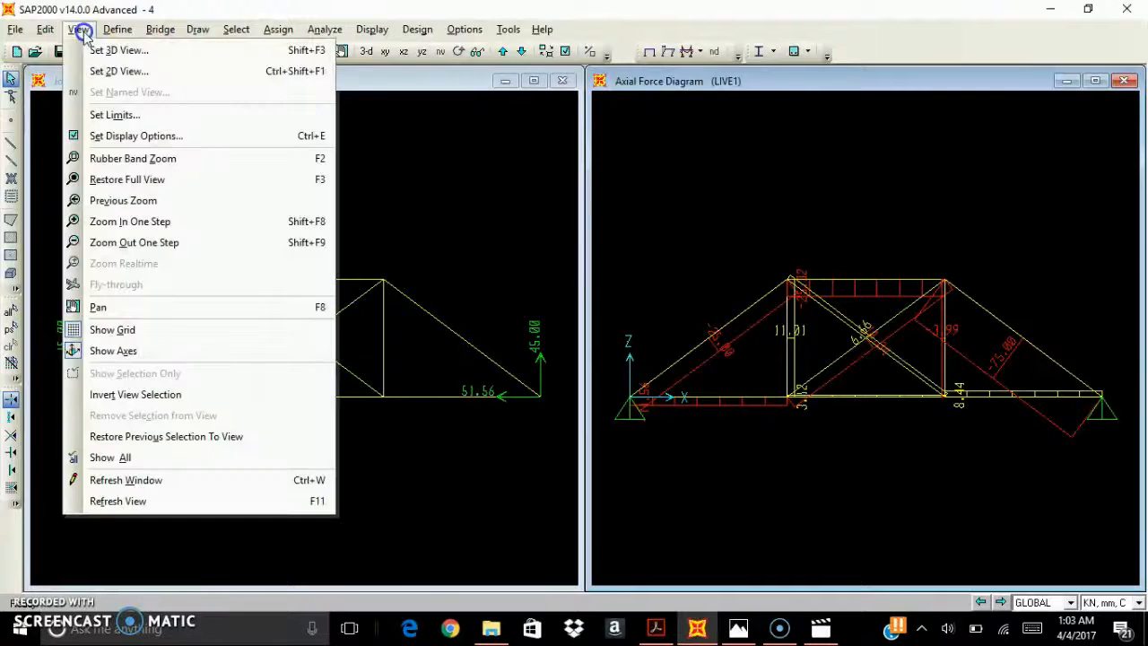
click(135, 135)
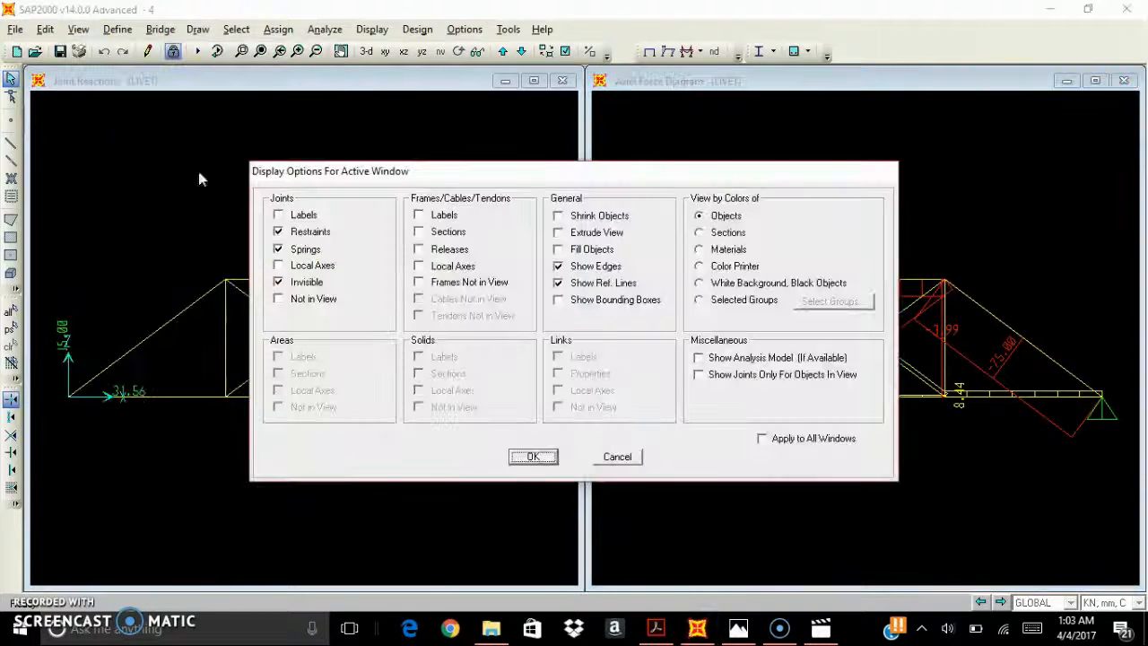
click(278, 216)
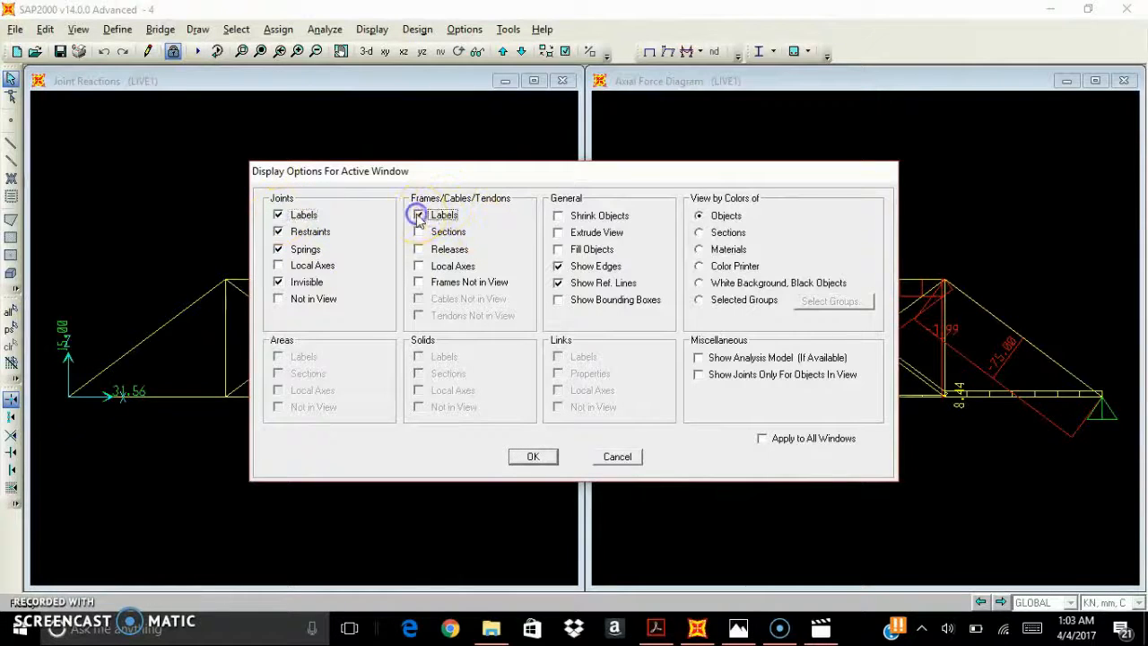
click(535, 457)
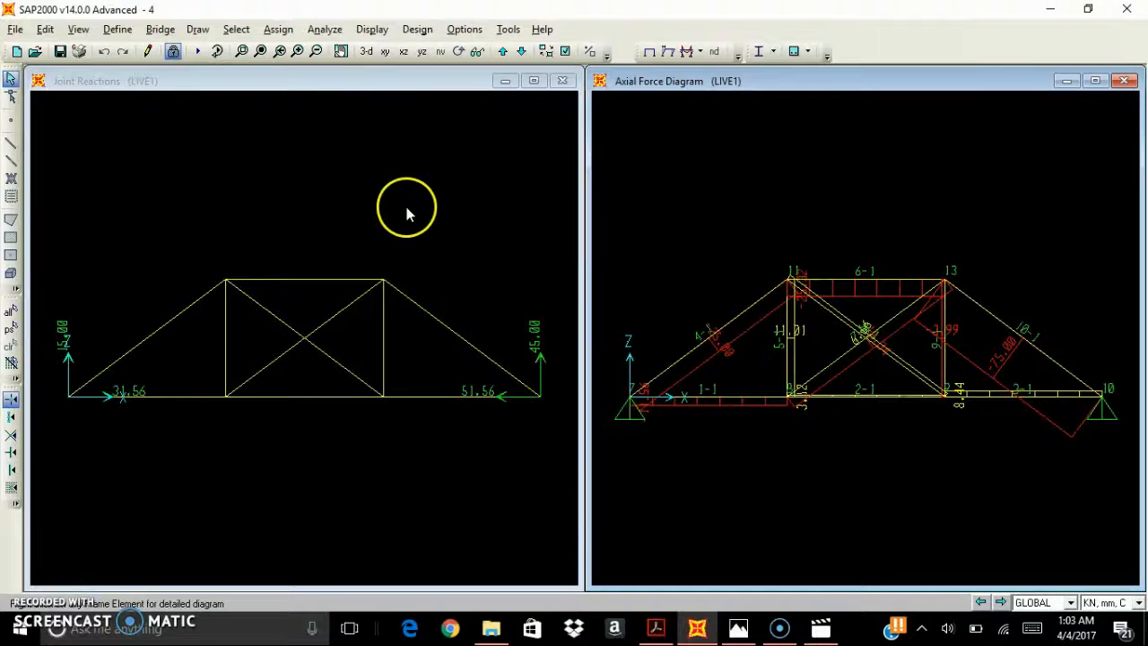
Show the undeformed shape of the truss in the axial force window
click(406, 213)
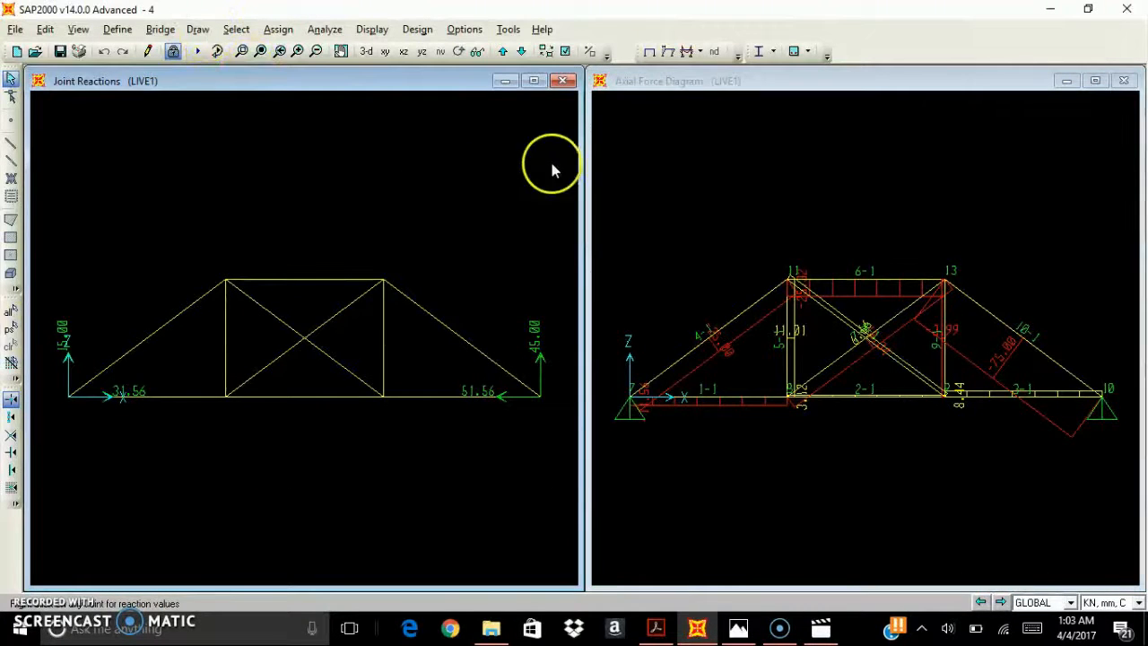
click(771, 190)
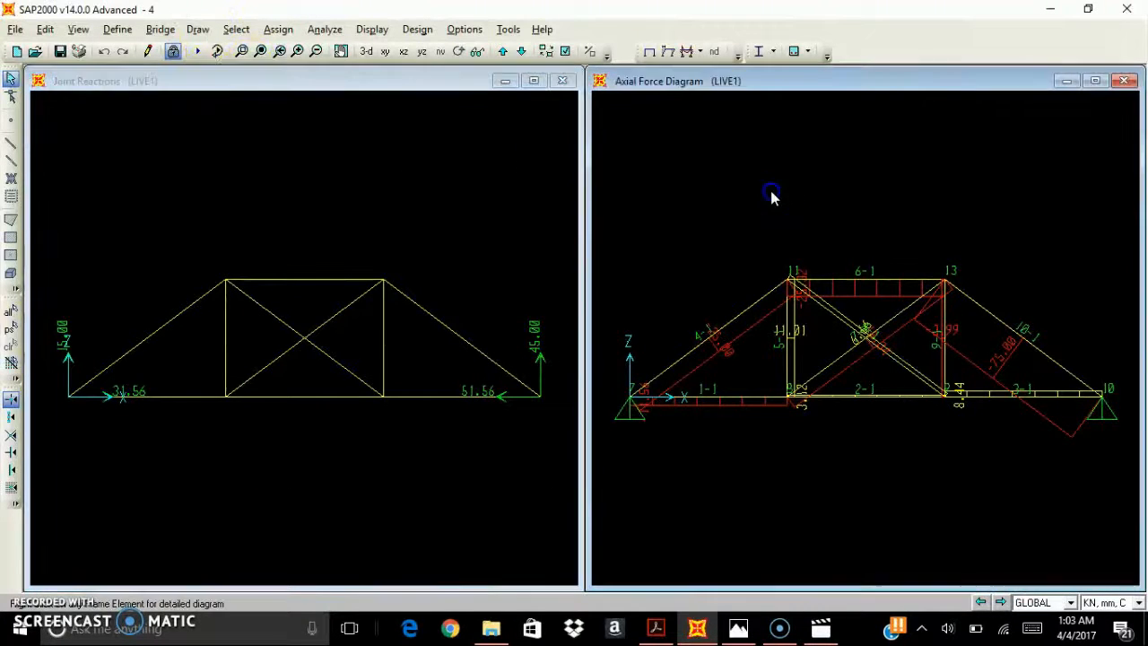
click(649, 52)
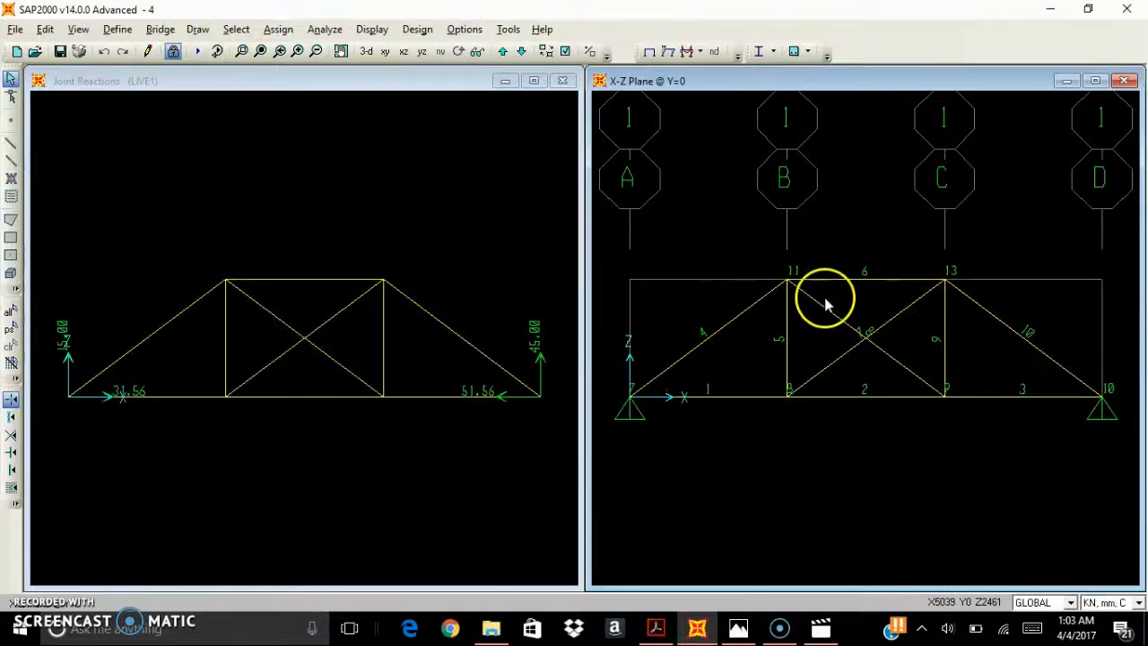